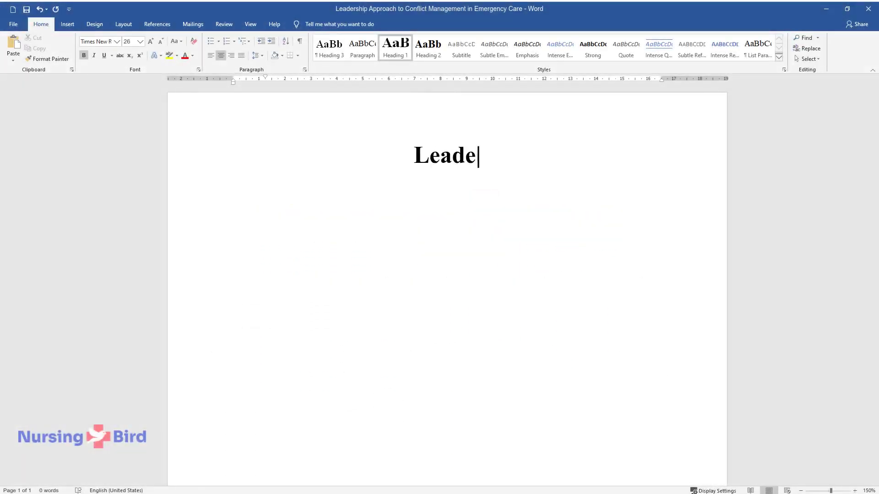
# Type the centred Heading 1 title 'Leadership Approach to Conflict Management in Emergency Care'.
pyautogui.write('flict Ma')
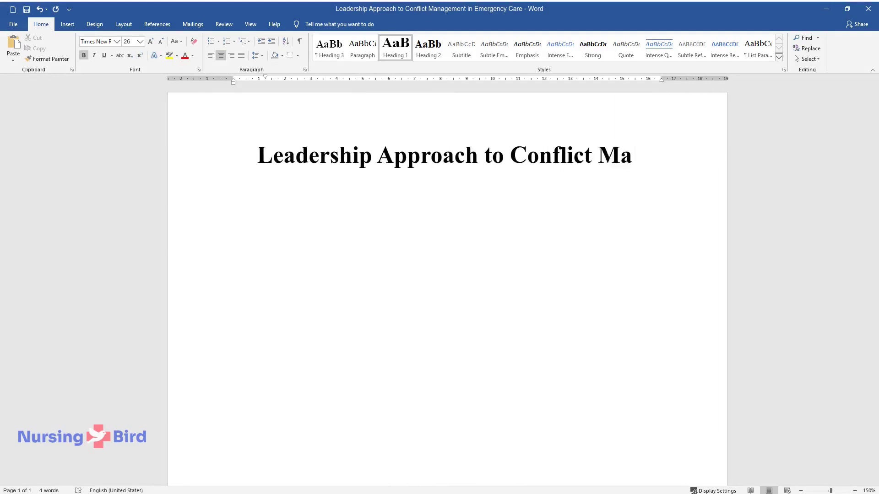
pyautogui.write('nagement in Emergency Care')
# Add an 'Introduction' Heading 2 and type the opening paragraph on healthcare team cooperation.
pyautogui.press('Return')
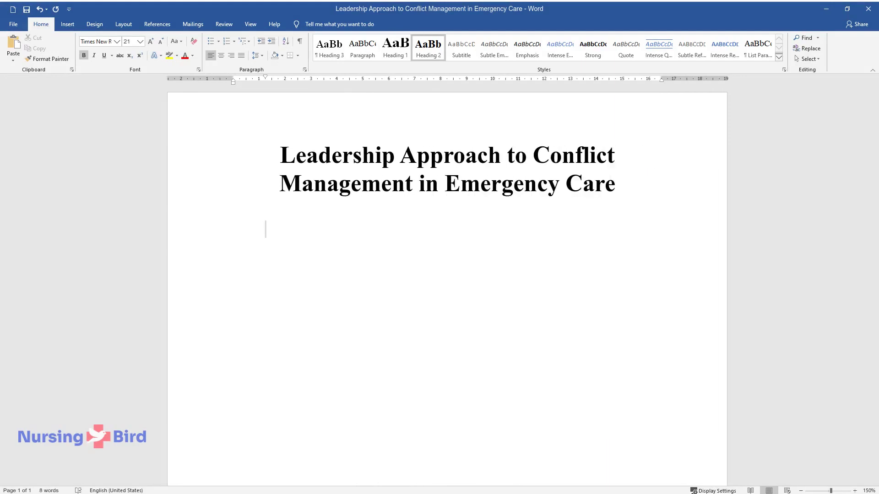
pyautogui.write('Introduction')
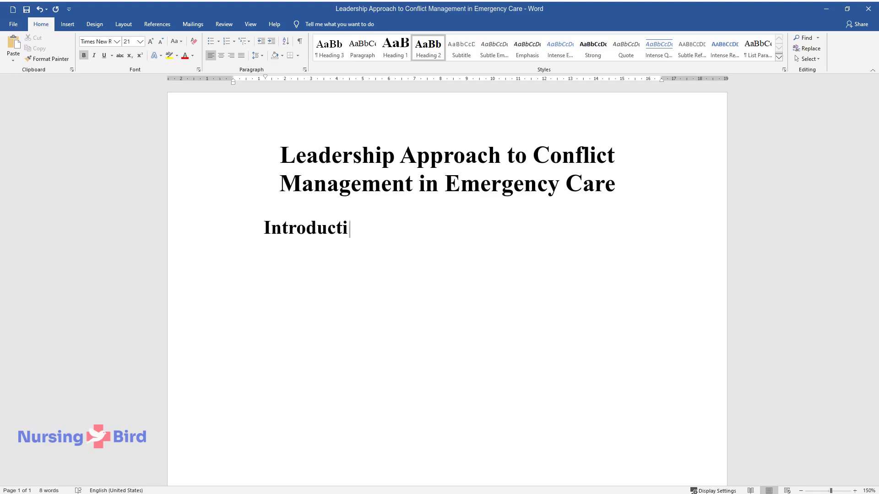
pyautogui.press('Return')
pyautogui.write('The eff')
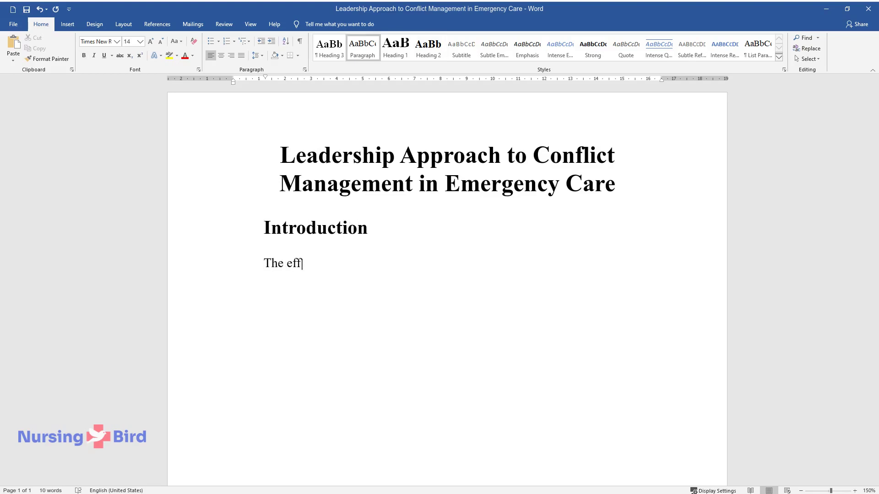
pyautogui.write('ective functioning of the healthcare')
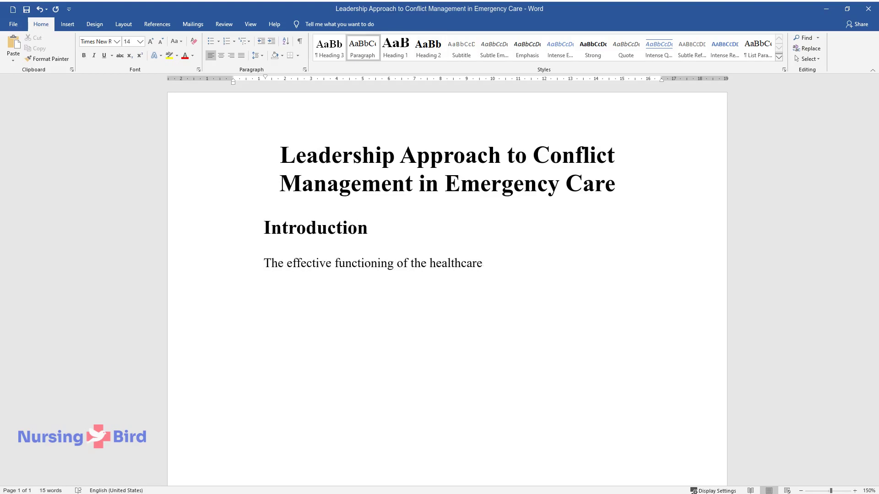
pyautogui.write(' sector critically depends on the cooperati')
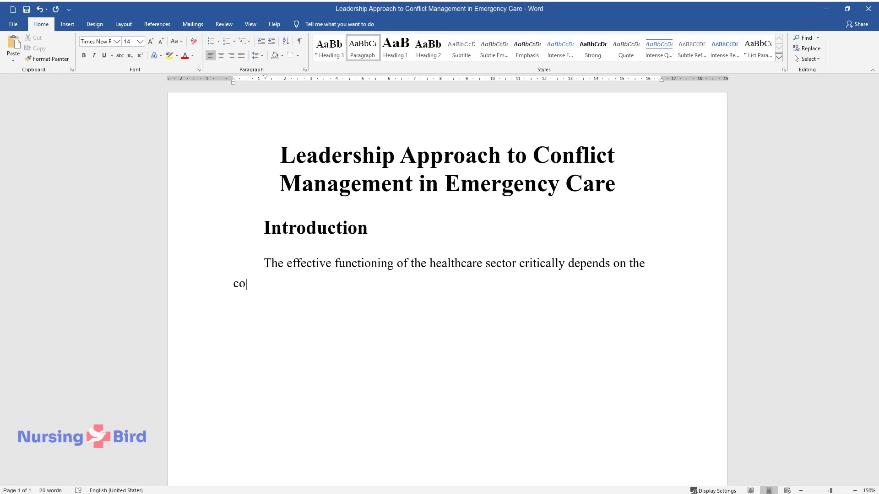
pyautogui.write('on between all specialists i')
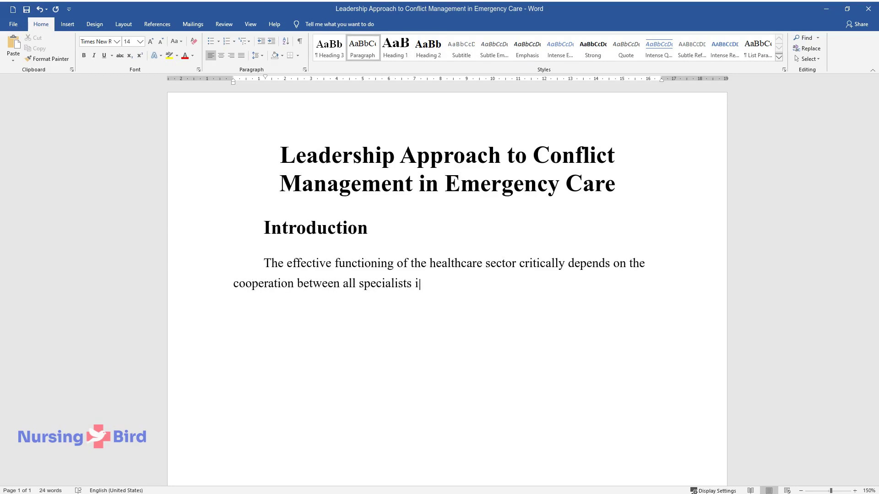
pyautogui.write('nvolved in the provision of care and treatment. However, the complexity of challenges and the diversity of clients’ demands might provoke addit')
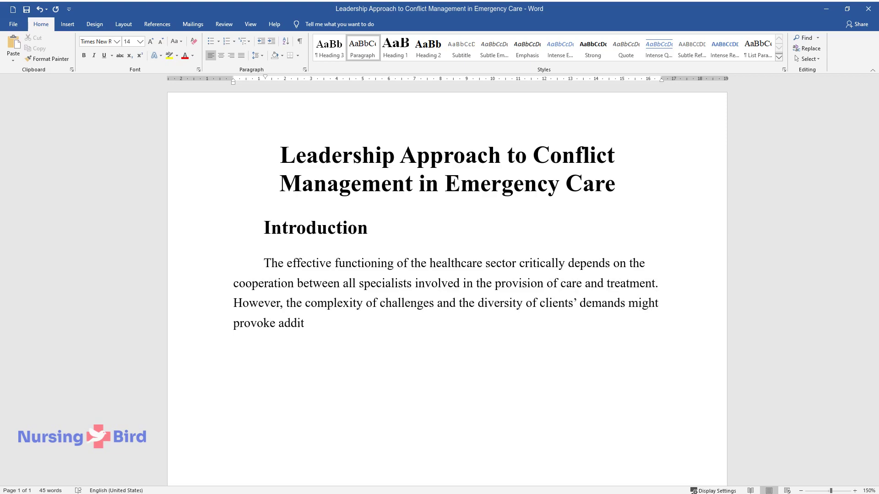
pyautogui.write('ional pressure and stress and trigge')
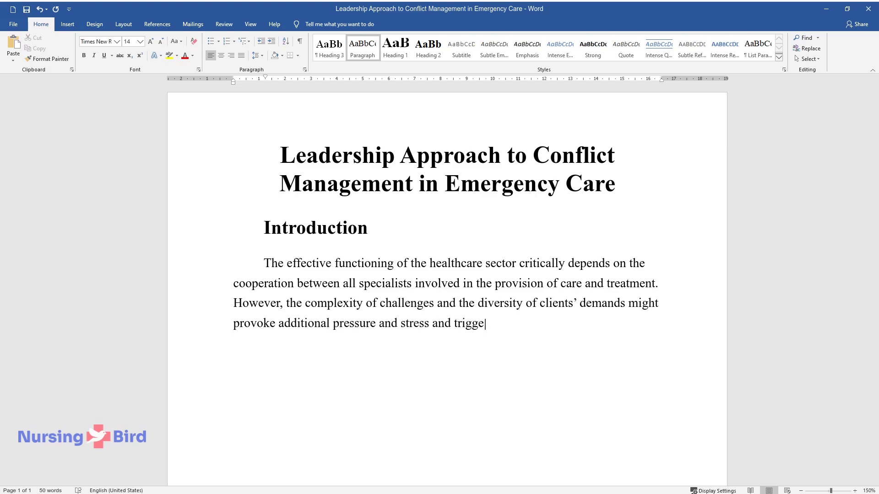
pyautogui.write('r the development of conflict situations. The inability to col')
pyautogui.scroll(-1, 447, 275)
pyautogui.write('laborate')
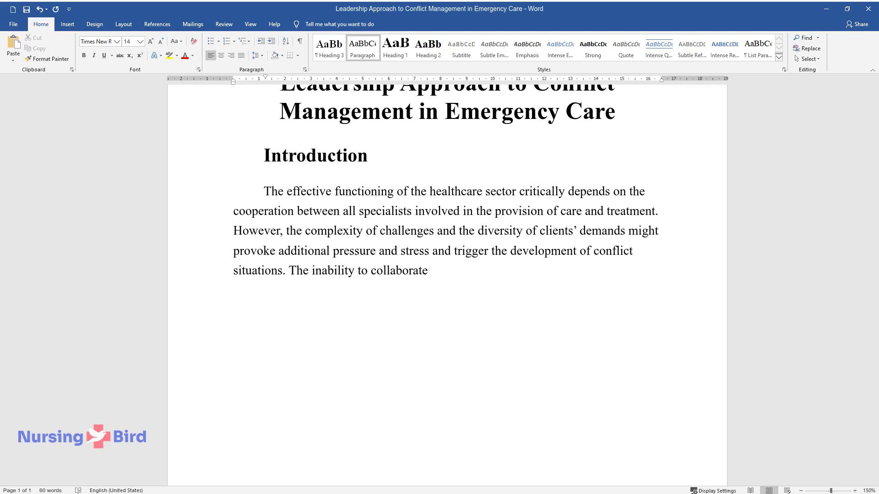
pyautogui.write(' and communicate can result in the d')
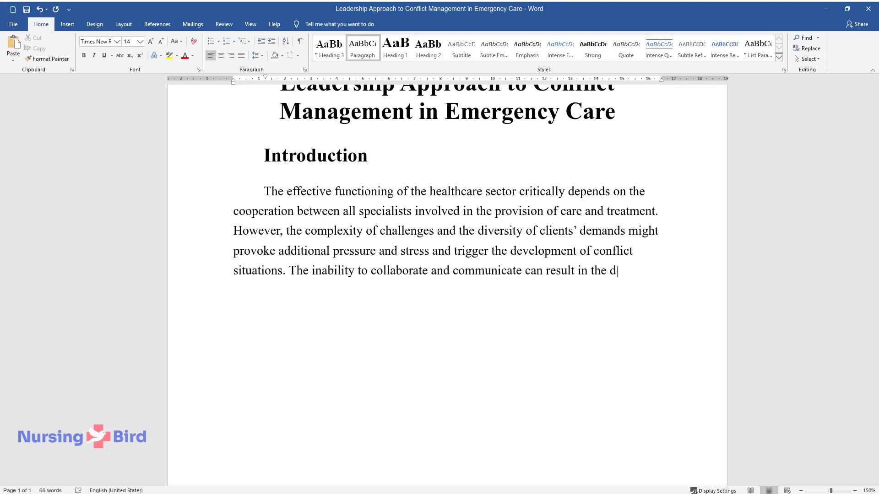
pyautogui.write('eterioration of outcomes and the app')
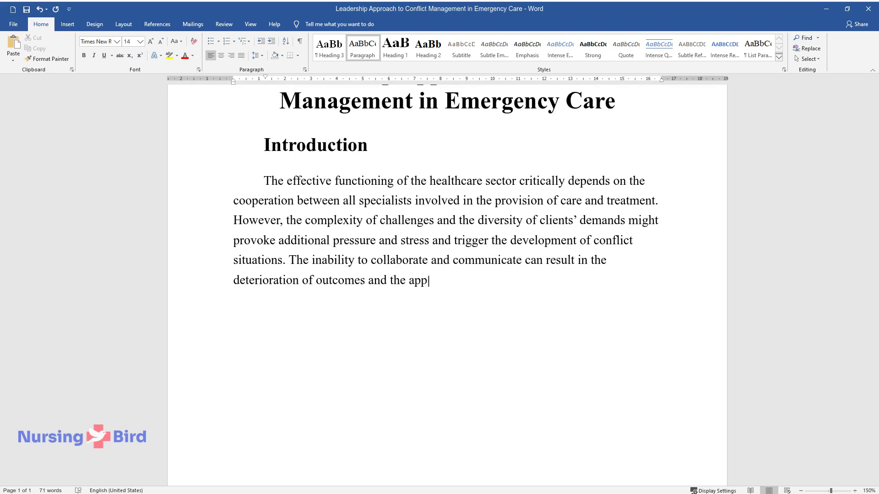
pyautogui.write('earance of multiple complications a')
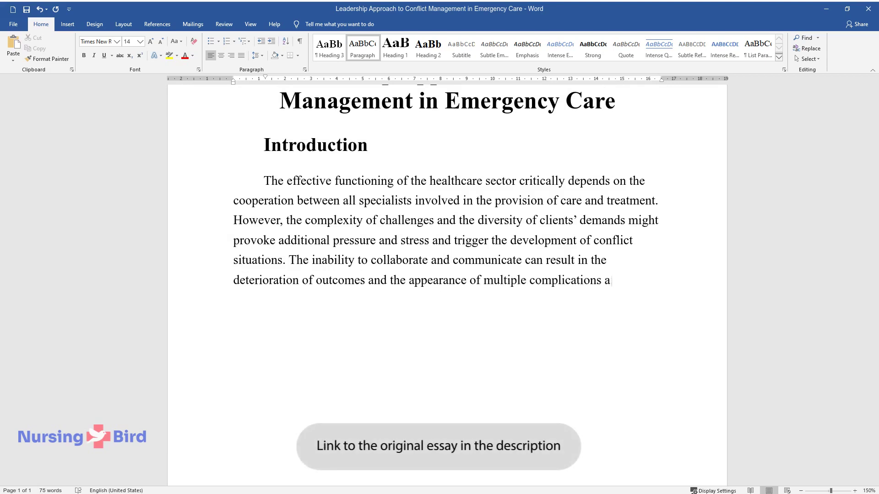
pyautogui.write('mong patients, which is vital for eme')
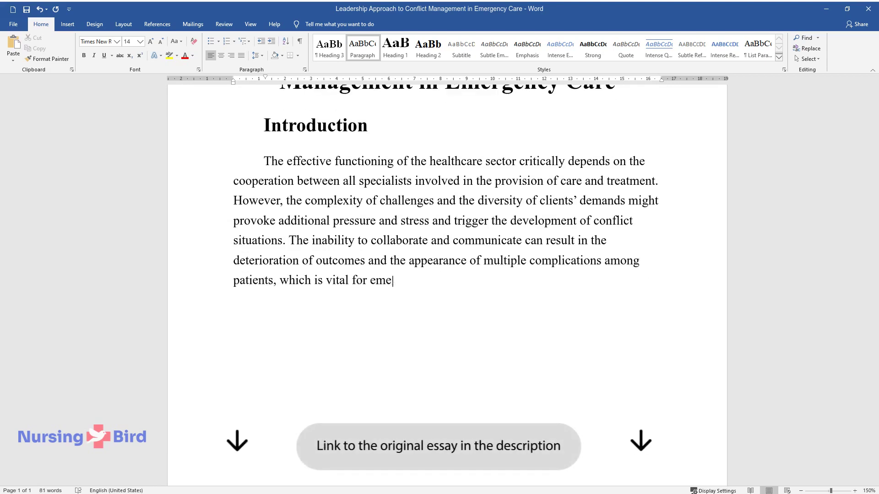
pyautogui.write('rgency care. Therefore, conflict man')
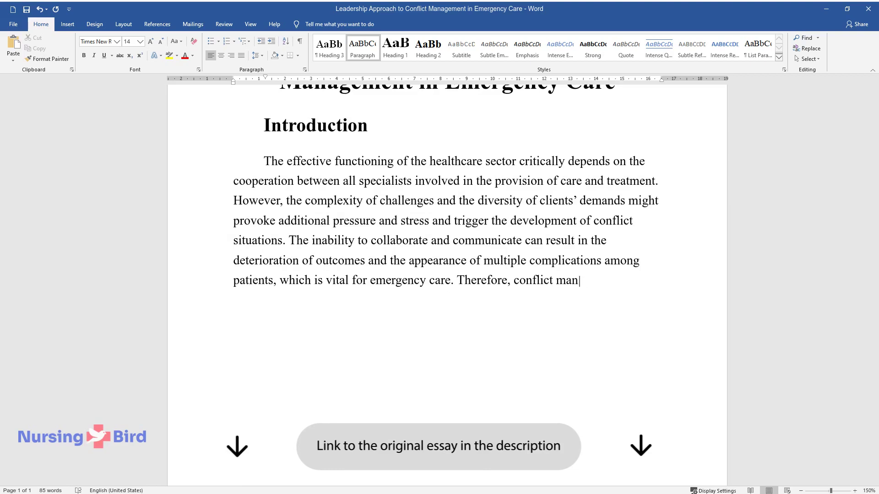
pyautogui.write('agement acquires the top priority as one of the key tasks and responsibilities of a leader.')
# Add the Heading 2 'Conflict Management and the Leadership Role in Resolving The Issue'.
pyautogui.press('Return')
pyautogui.hotkey('ctrl', 'alt', '2')
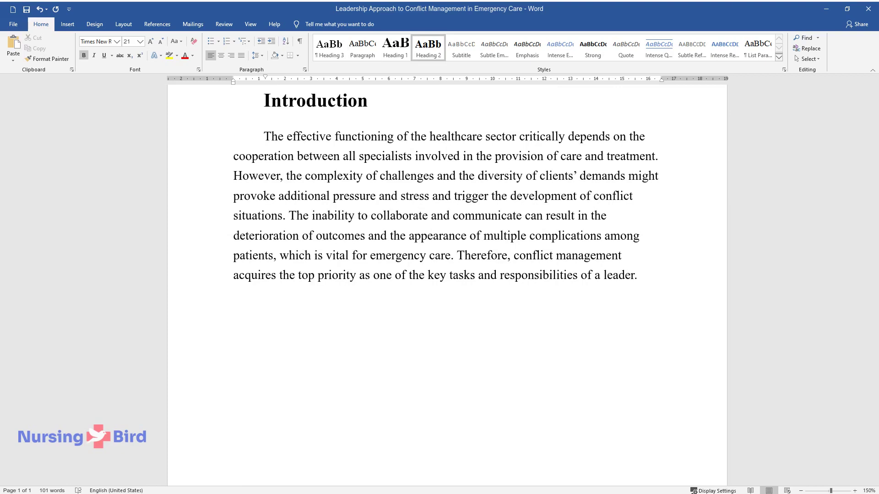
pyautogui.write('Conflict Management and the ')
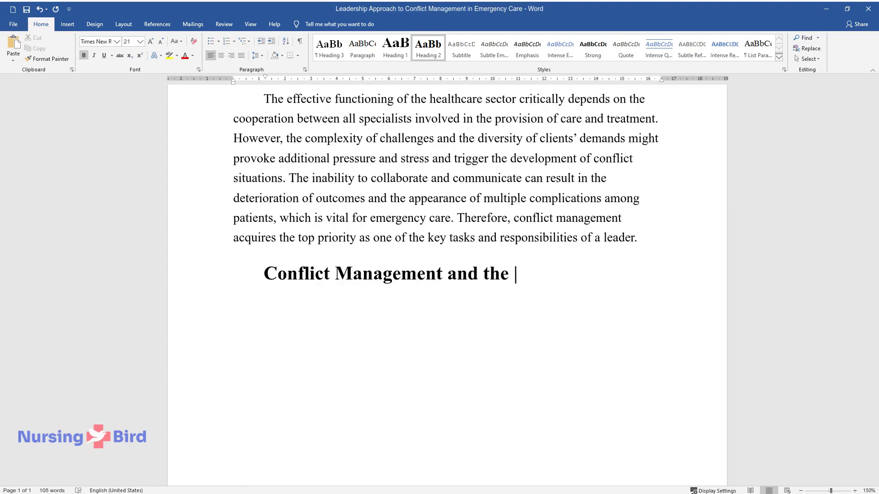
pyautogui.write('Leadership Role in Resolving T')
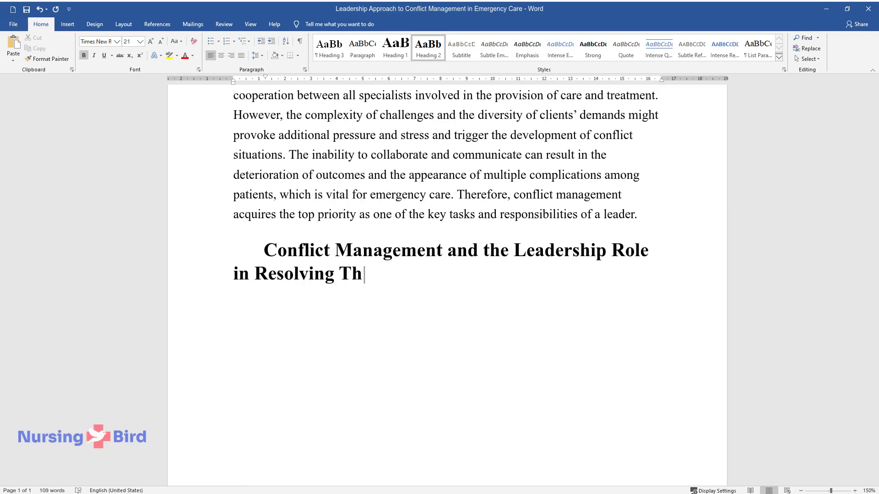
pyautogui.write('he Issue')
pyautogui.press('Return')
# Write the paragraph on the leader's role in stressful care, then type the heading 'Leadership Strategies and Methods for Conflict Management'.
pyautogui.write('The role')
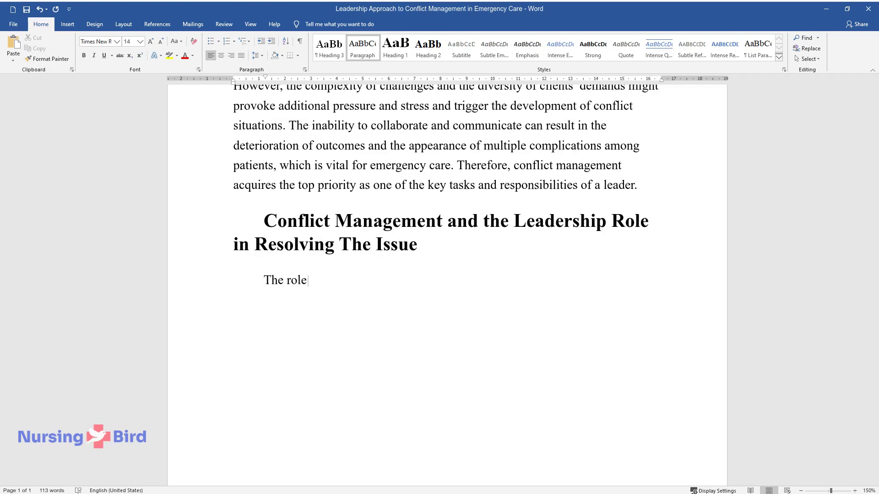
pyautogui.write(' of a leader in providing care in stressful situations is substan')
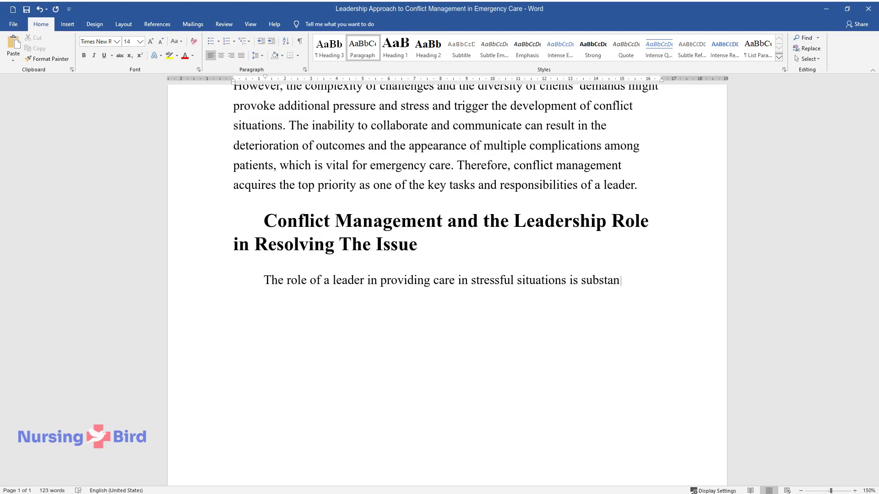
pyautogui.write('tial. The intensive care unit and operating room are considered high-acuity settings that')
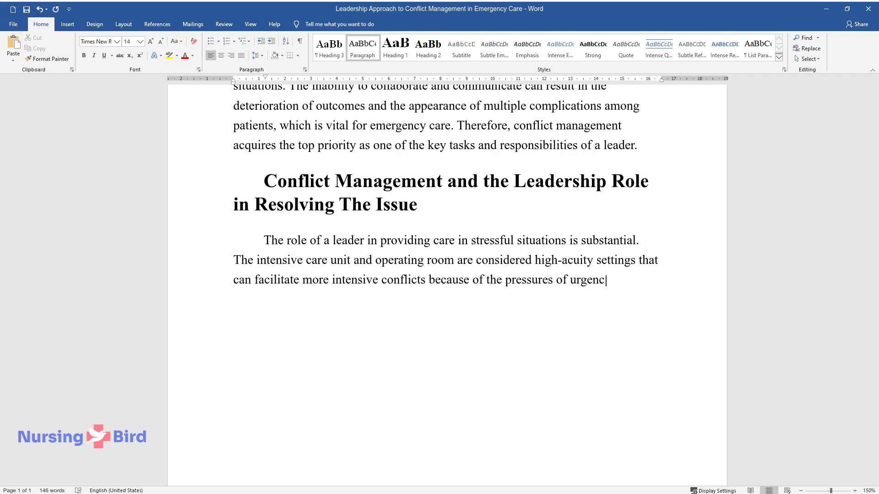
pyautogui.write(' can facilitate more intensive conflicts because of the pressures of urgency and morbidity. According to Mc')
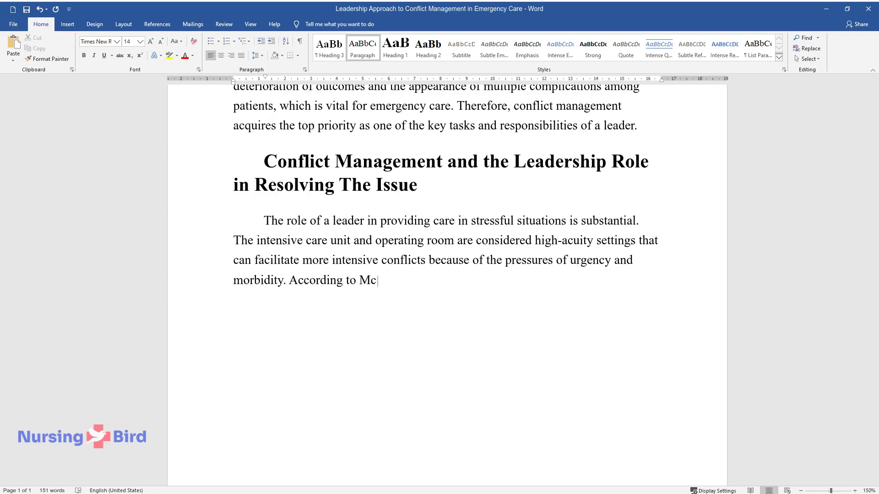
pyautogui.write('Kibben, organizational conflict has an adverse impact on t')
pyautogui.write('eam functioning, decreases stabil')
pyautogui.write('ity, and')
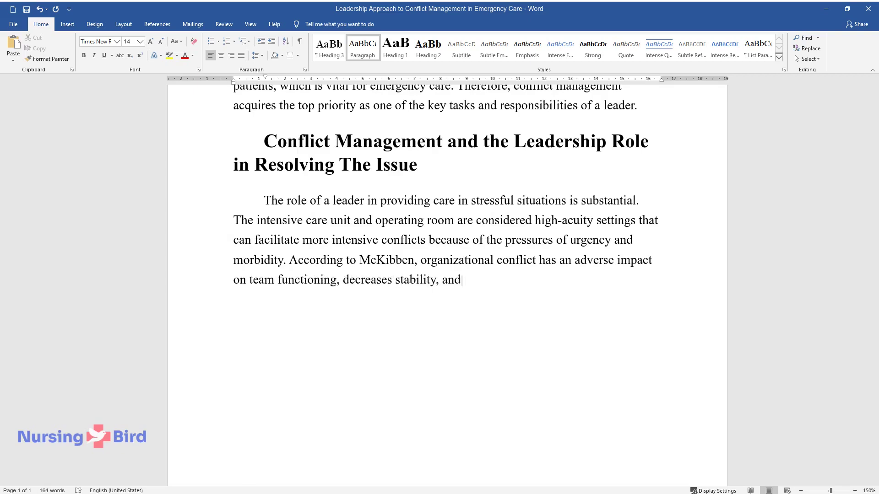
pyautogui.write(' impedes overall productivity. As')
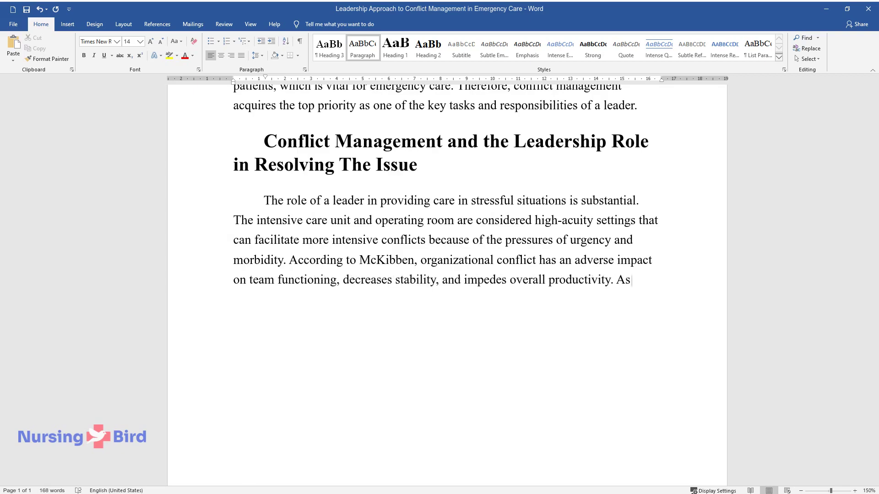
pyautogui.write(' such, emergency care workers hav')
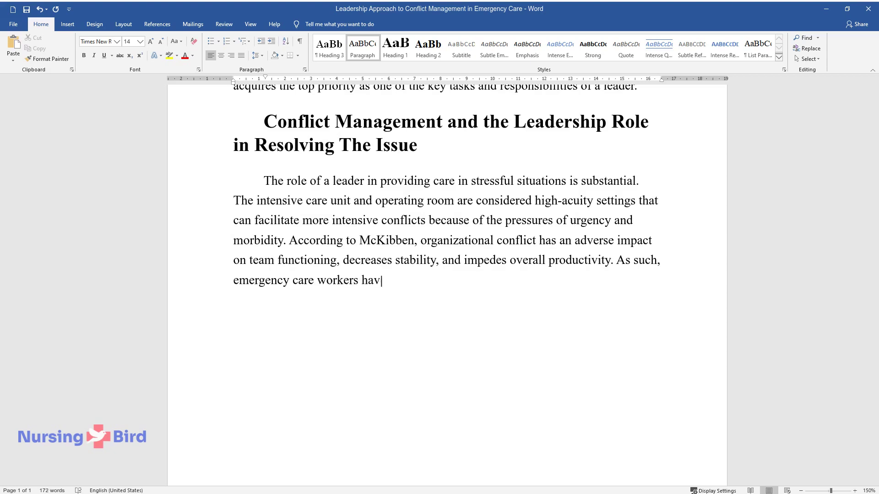
pyautogui.write('e a leadership responsibility in ')
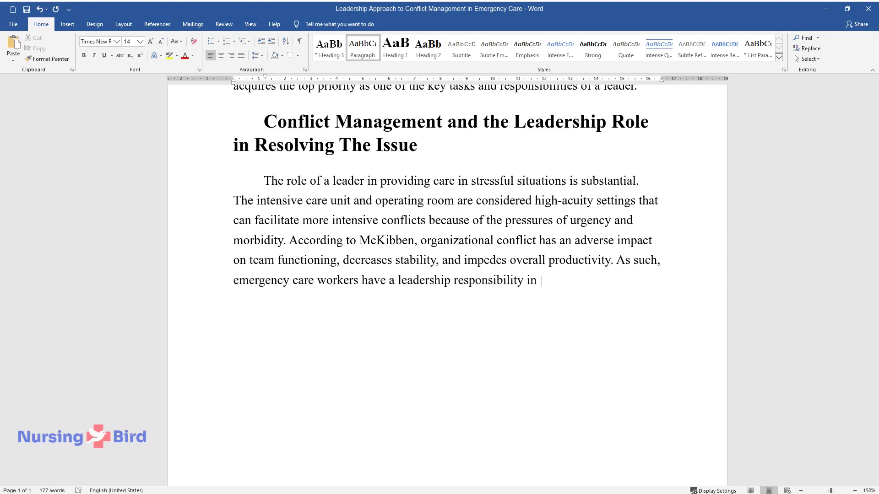
pyautogui.write('acknowledging and managing confl')
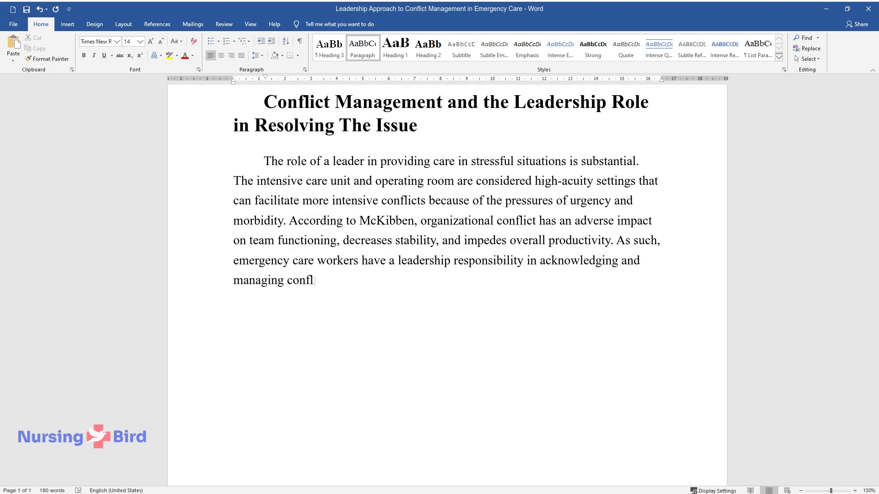
pyautogui.write('icts properly. An exemplary leader encourages negotiations and an ')
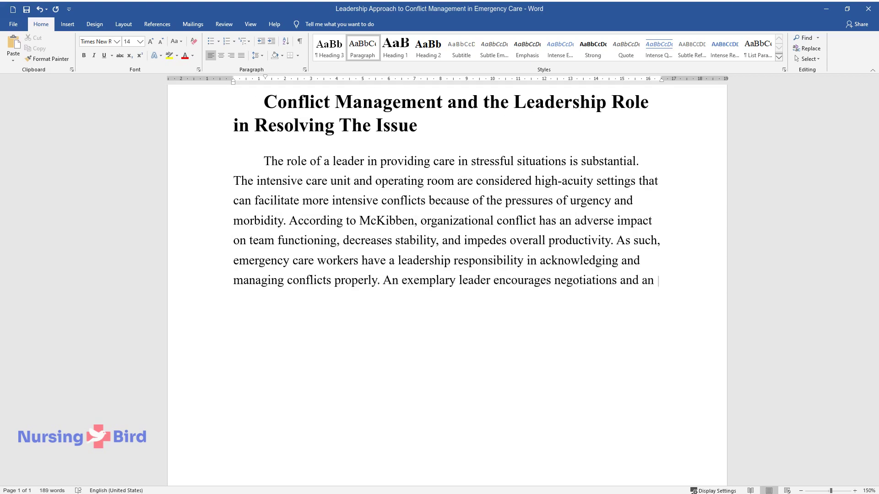
pyautogui.write('adequate level of compromise. The')
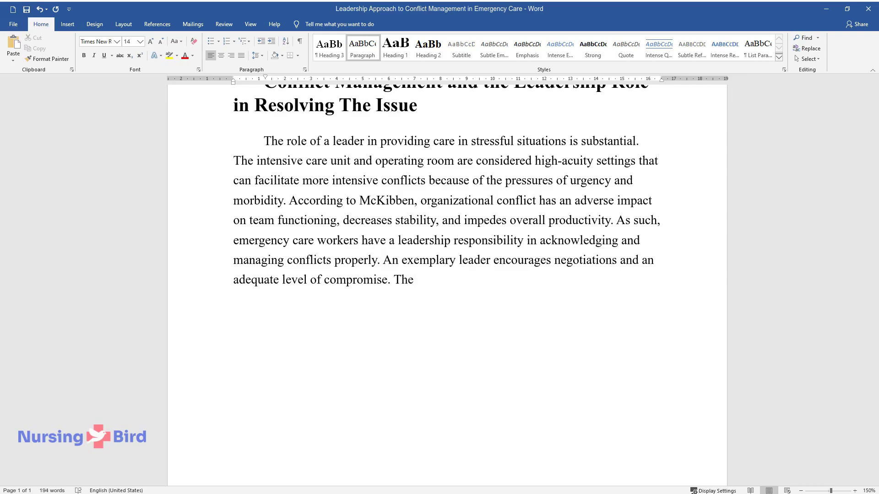
pyautogui.write(' core of effective leadership implies preventing or settling conflict pos')
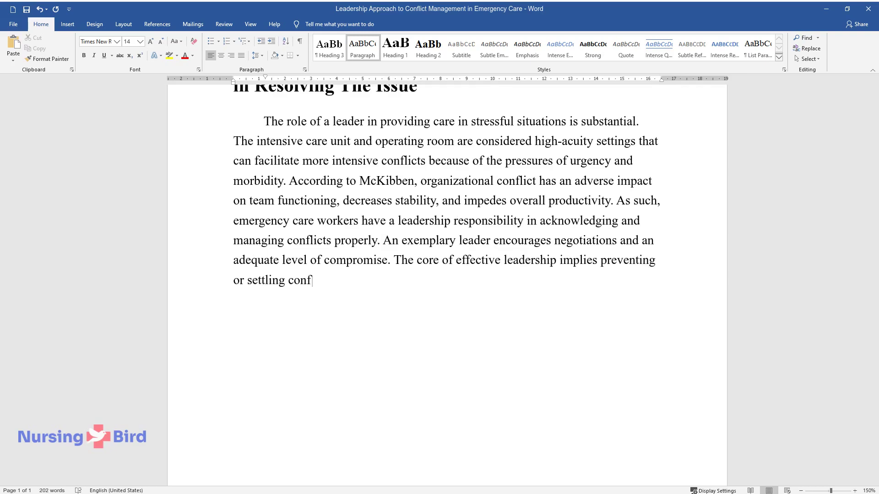
pyautogui.write('itively by employing a we')
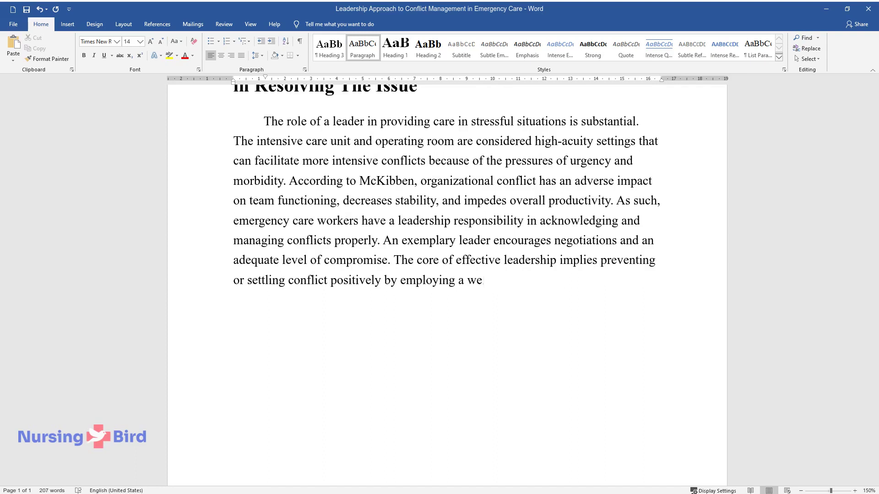
pyautogui.write('ll-balanced team function and raising morale.')
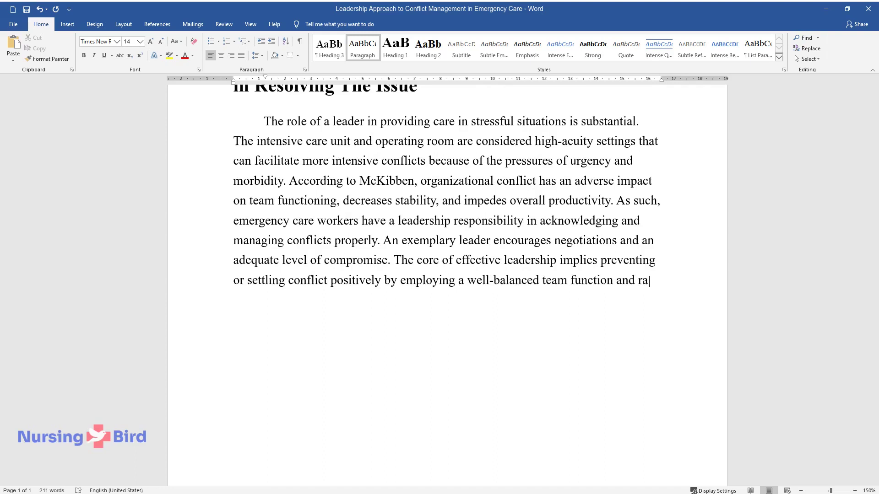
pyautogui.press('Return')
pyautogui.write('Lea')
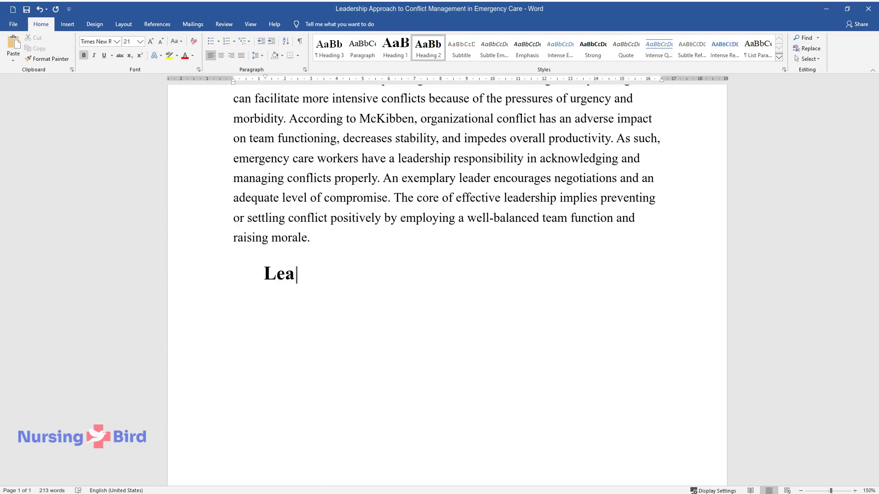
pyautogui.write('dership Strategies and Methods')
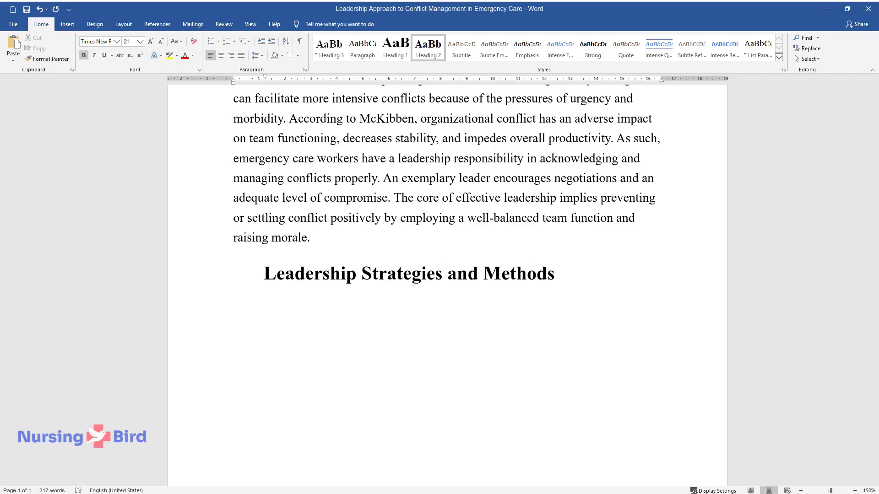
pyautogui.write(' for Conflict Management')
# Type the paragraph defining conflict management and the TKI, ending 'through effective employment.'.
pyautogui.press('Return')
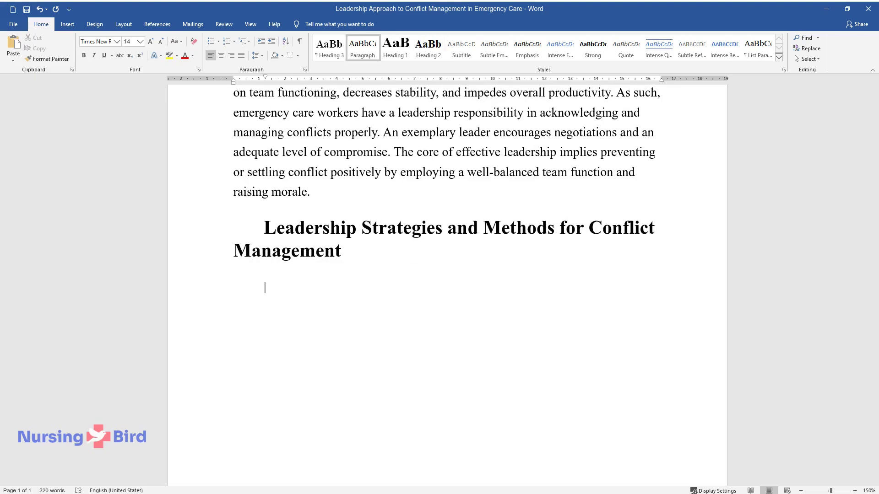
pyautogui.write('Conflict management is determined as the process')
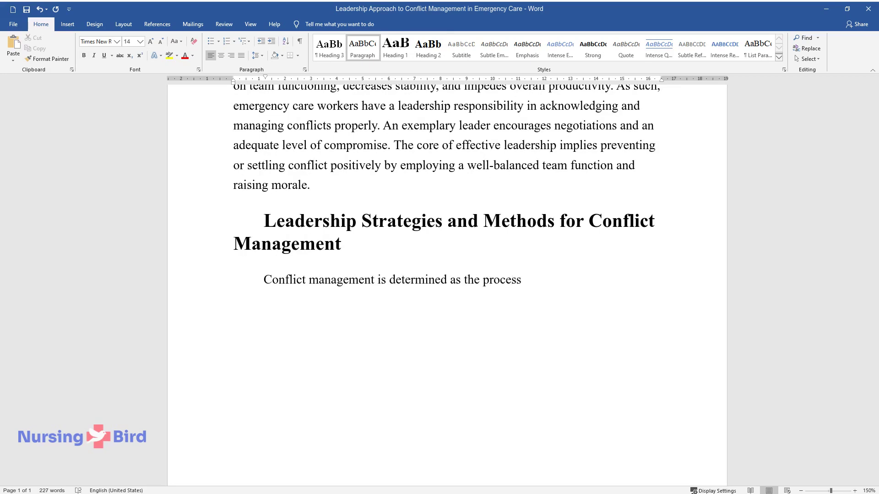
pyautogui.write(' of minimizing the negative outcomes of the conflict while increasing t')
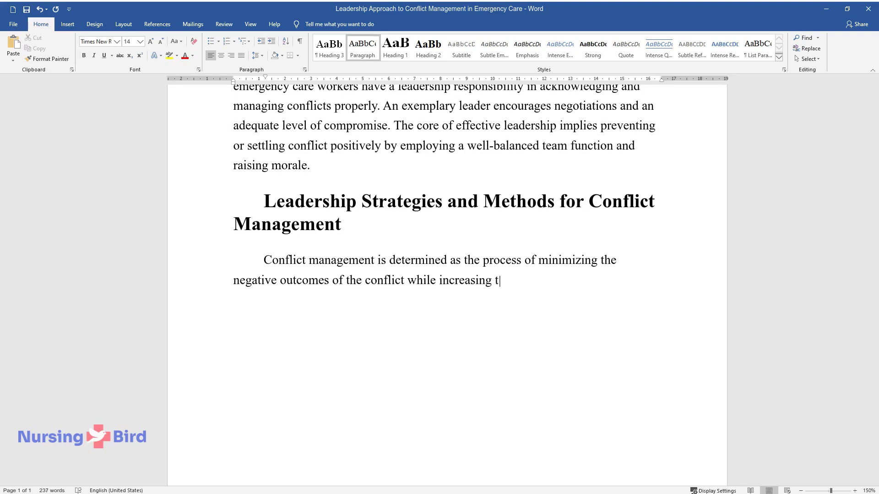
pyautogui.write('he positive. Thus, leaders must hav')
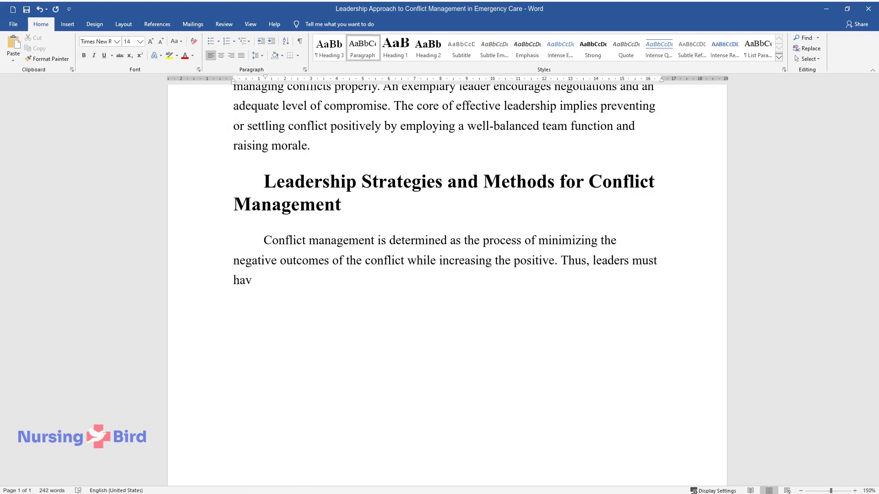
pyautogui.write('e the capacity to manage conflicts ')
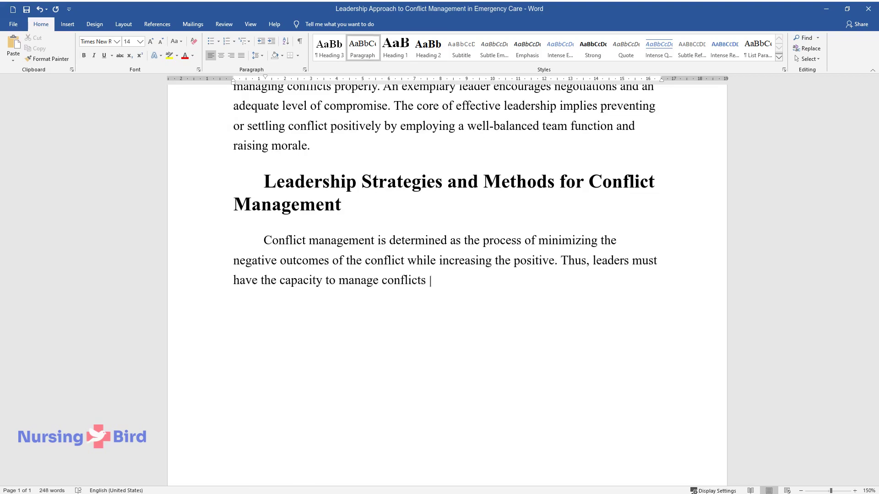
pyautogui.write('when they occur since such an ability is crucial for the success of th')
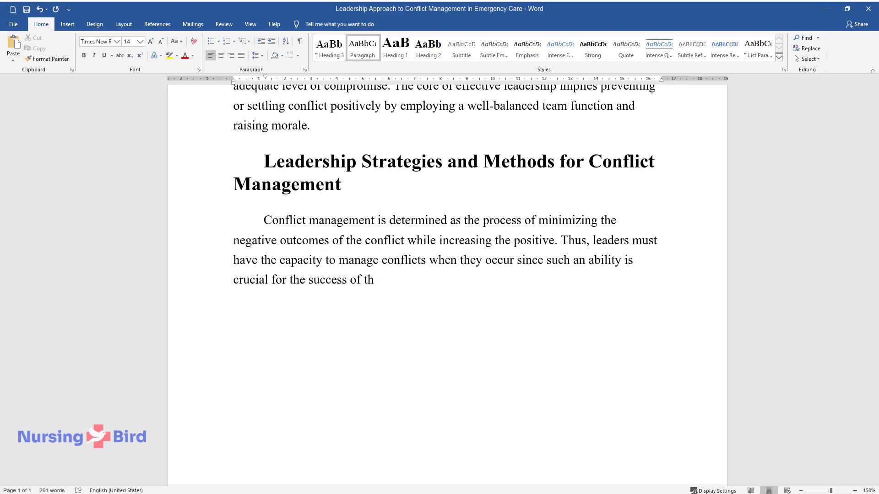
pyautogui.write('e individuals or teams involved in ')
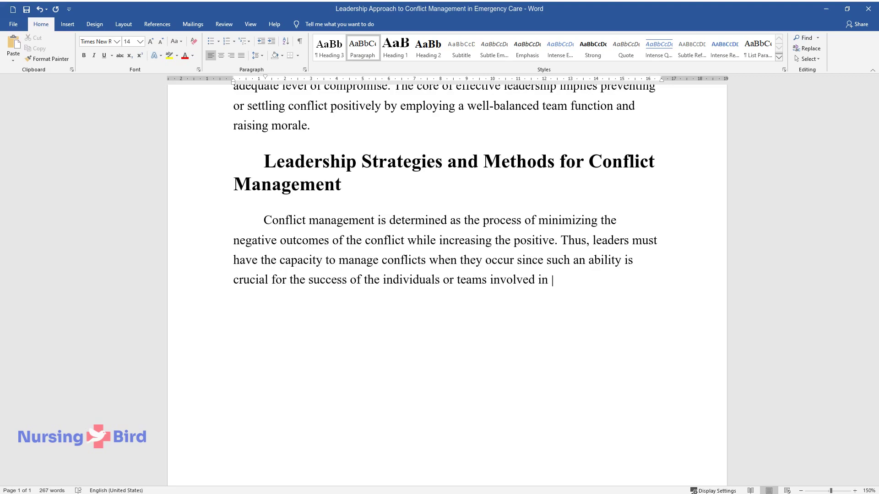
pyautogui.write('the situation. There are several models for leadership approach in dete')
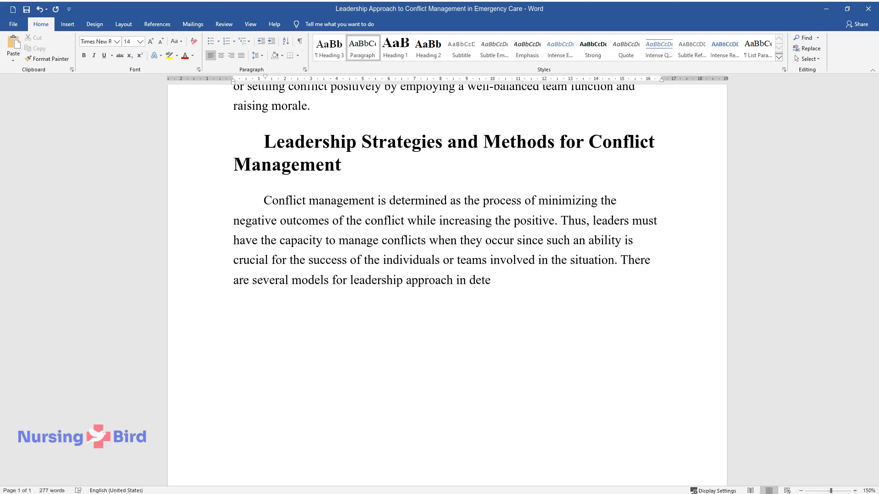
pyautogui.write("rmining one's conflict management b")
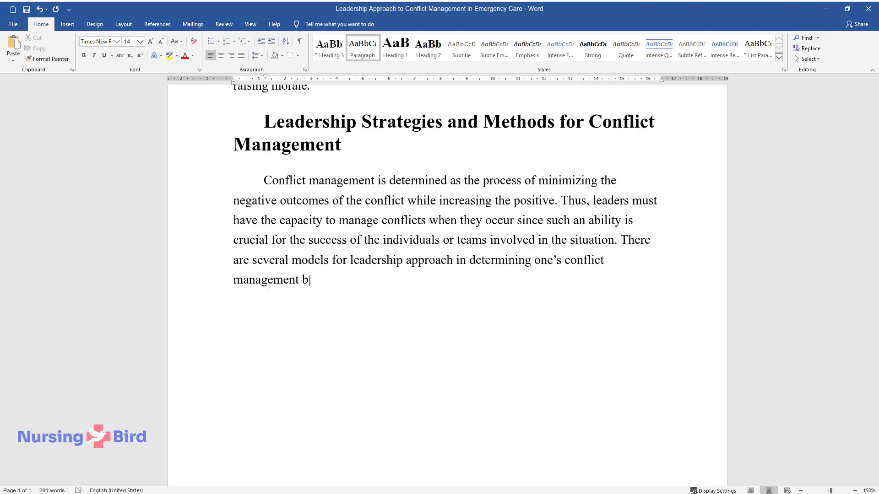
pyautogui.write('ehavior. The Thomas-Kilmann Conflic')
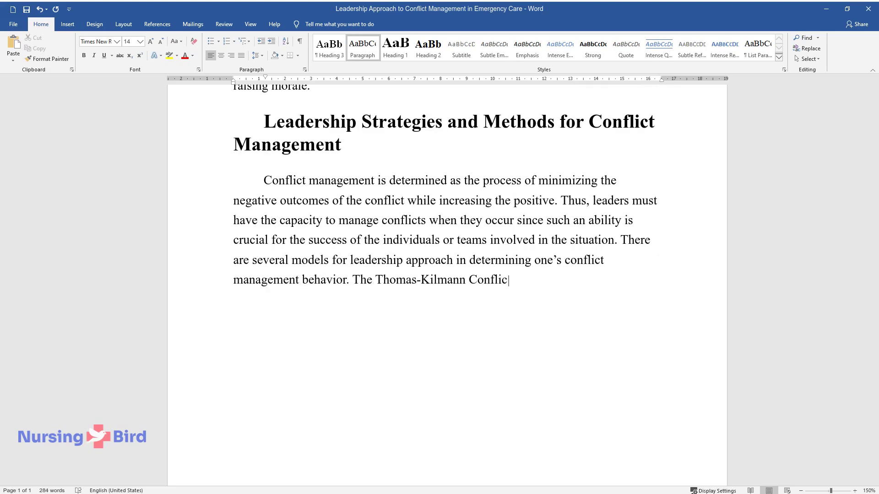
pyautogui.write('t Mode Instrument (TKI) is an essential assessment tool that measures')
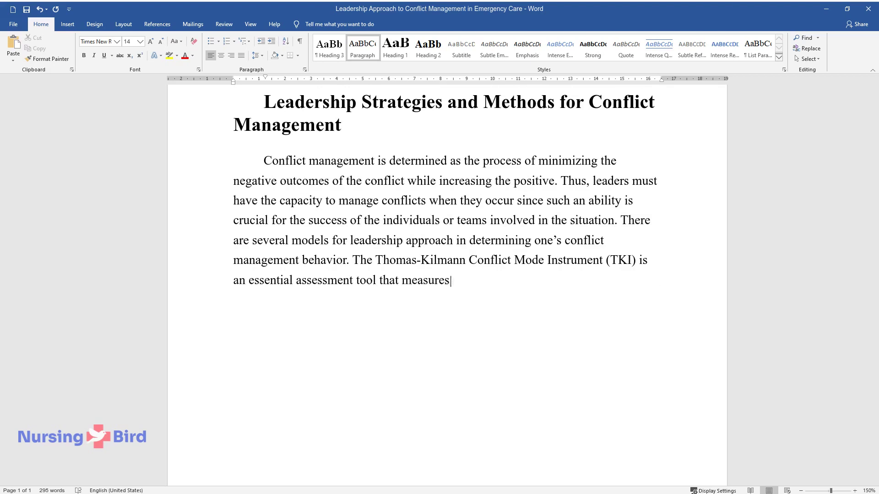
pyautogui.write(" an individual's behavior in confli")
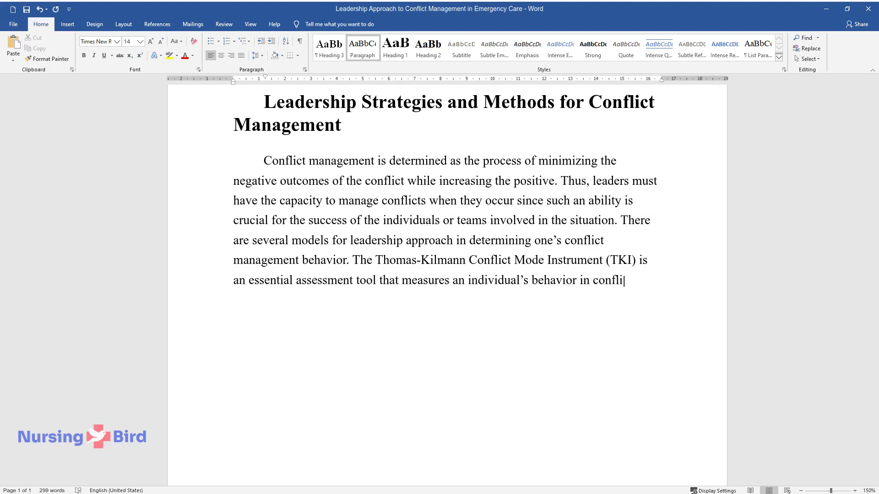
pyautogui.write('ct situations. Leaders need to adapt to various confli')
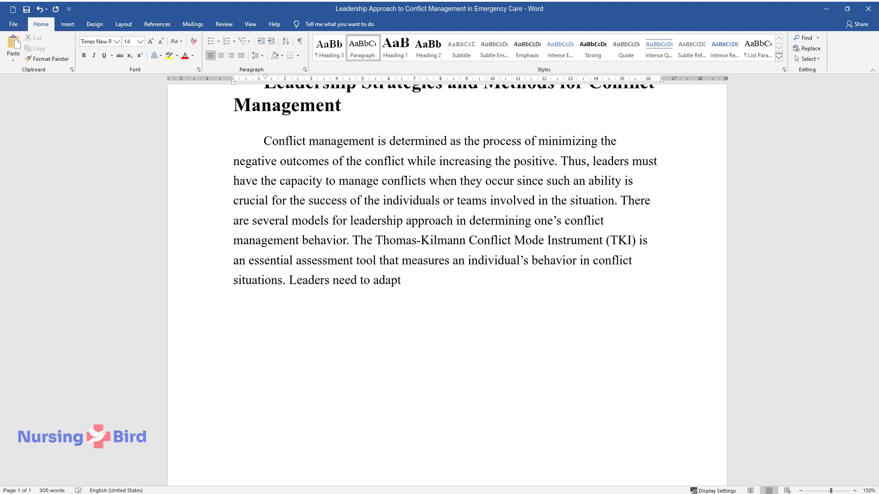
pyautogui.write('ct situations and')
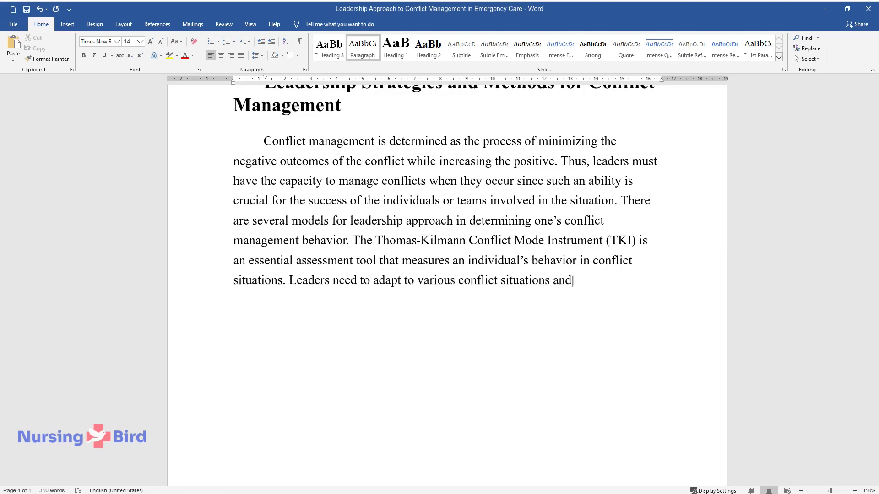
pyautogui.write(' select the proper conflict-handlin')
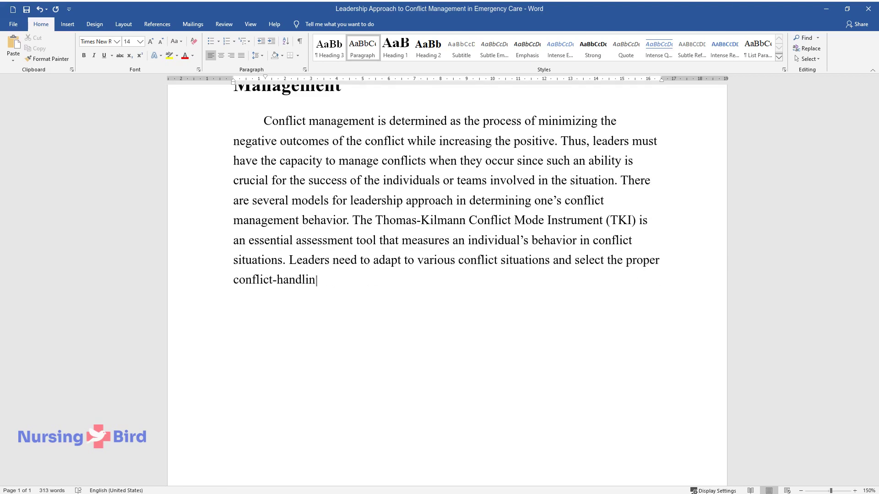
pyautogui.write('g mode to gain favorable resolution')
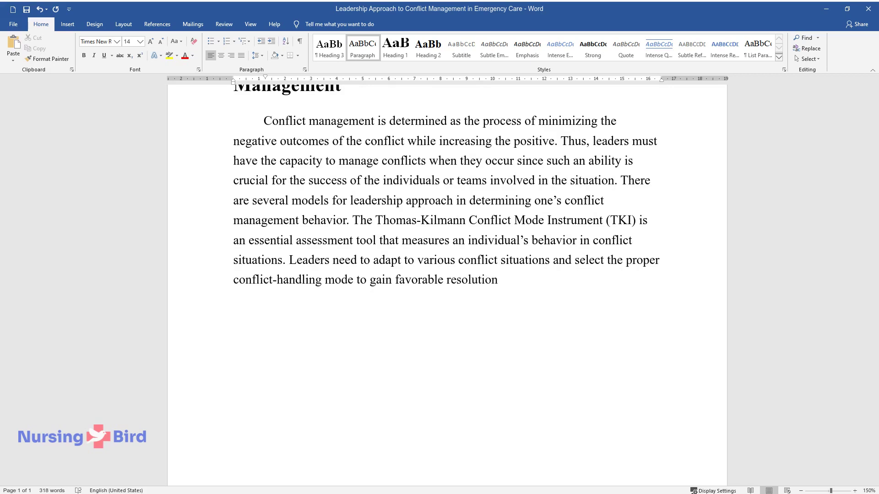
pyautogui.write('s through effective employment.')
pyautogui.hotkey('ctrl', 'Return')
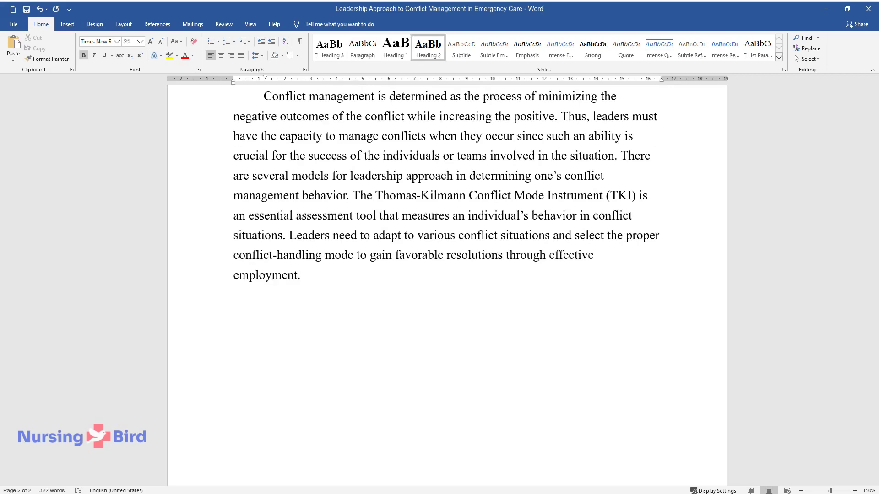
# Add the 'Critical Barriers in Conflict Management Regarding the Emergency Care Environment' heading and its paragraph ending 'healthcare delivery.'.
pyautogui.write('Critical Barriers ')
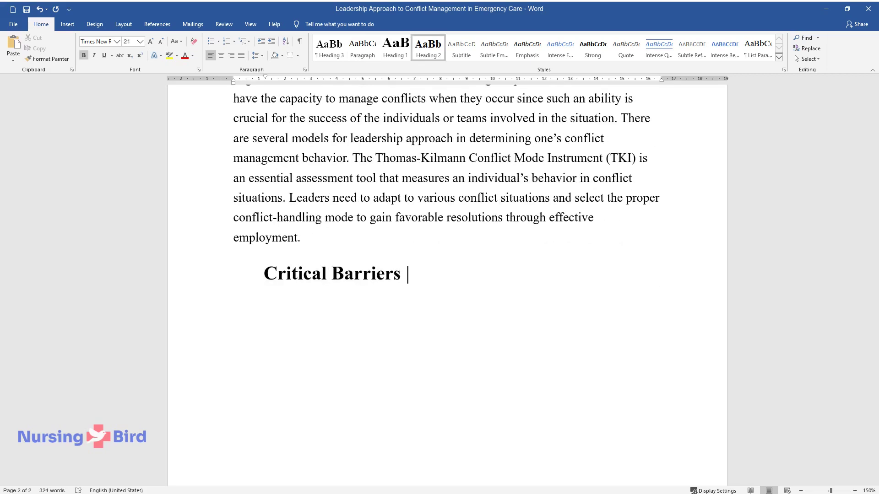
pyautogui.write('in Conflict Management Regardin')
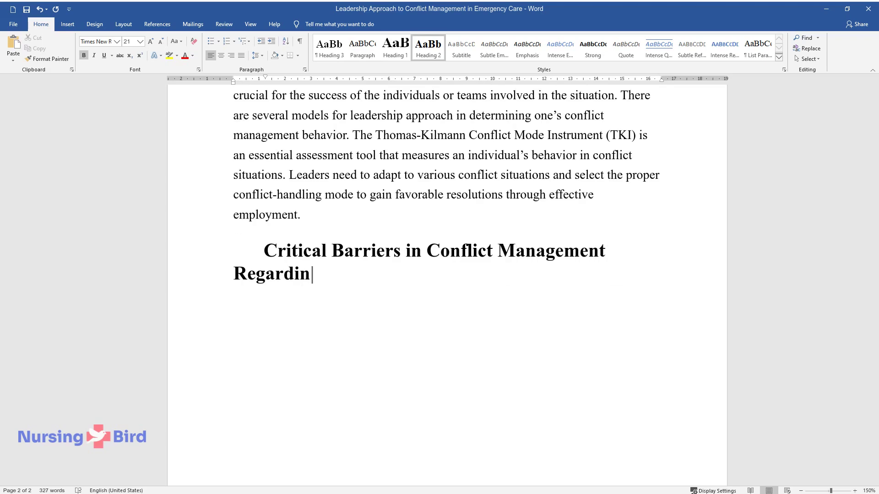
pyautogui.write('g the Emergency Care Environment')
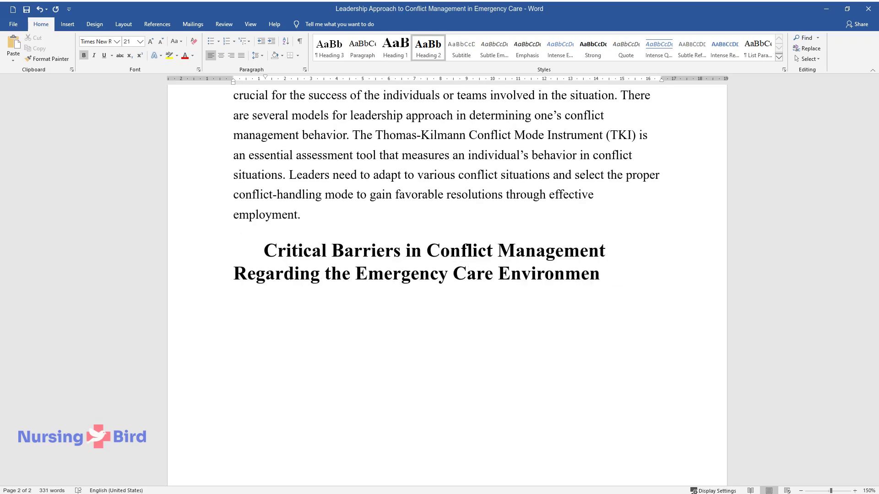
pyautogui.press('Return')
pyautogui.write('As described')
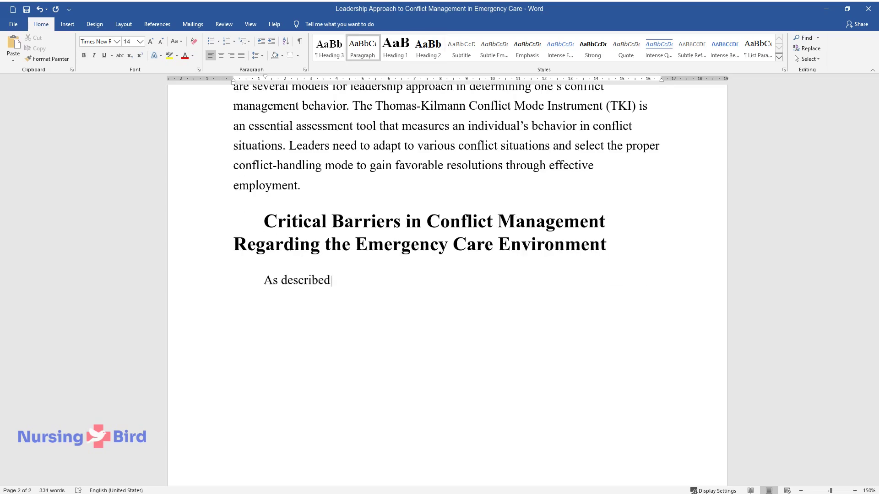
pyautogui.write(' by Johansen & Cadmus, a supportive')
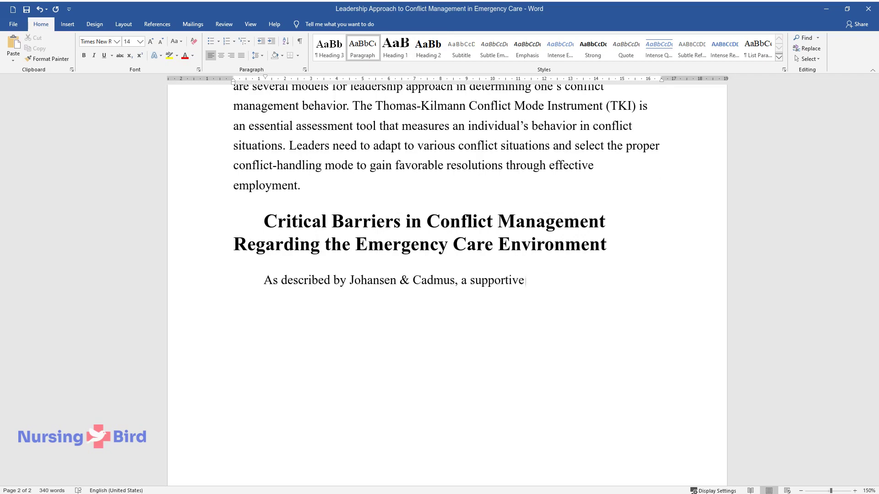
pyautogui.write(' work climate and avoidant conflict')
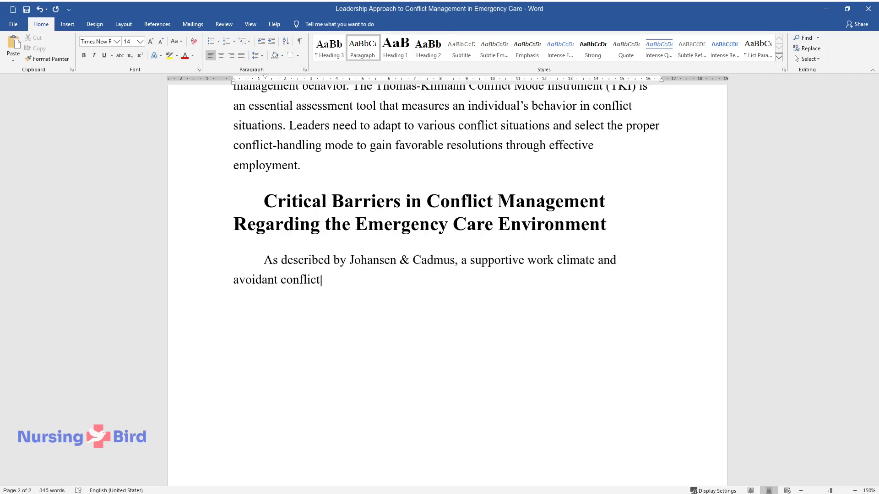
pyautogui.write(' management style serve as signific')
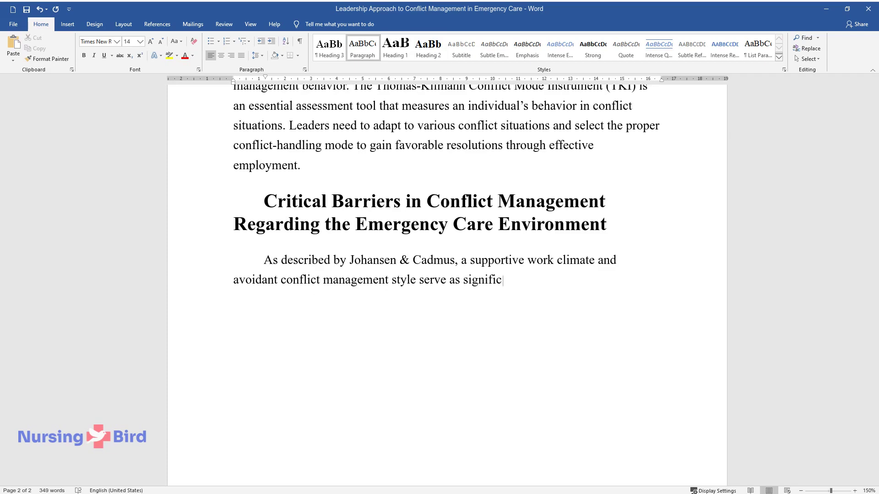
pyautogui.write('ant indicators of work stress. Emergency healthcare ')
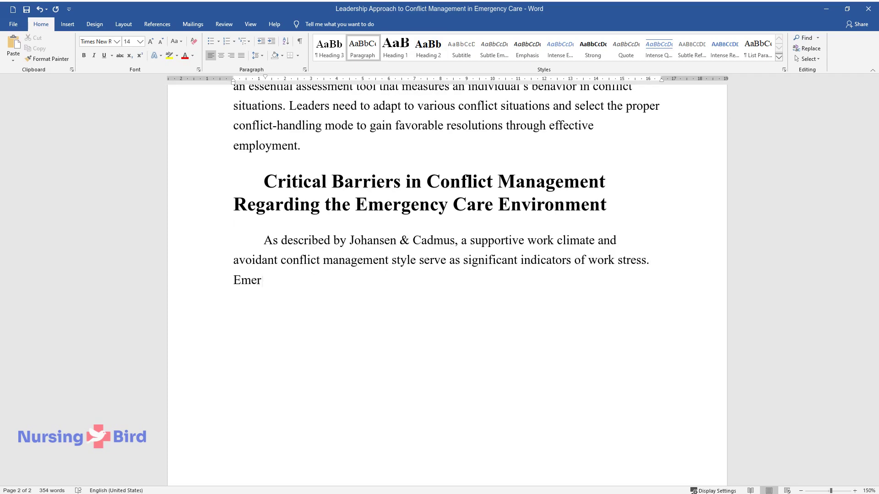
pyautogui.write("workers' perception of a supportive")
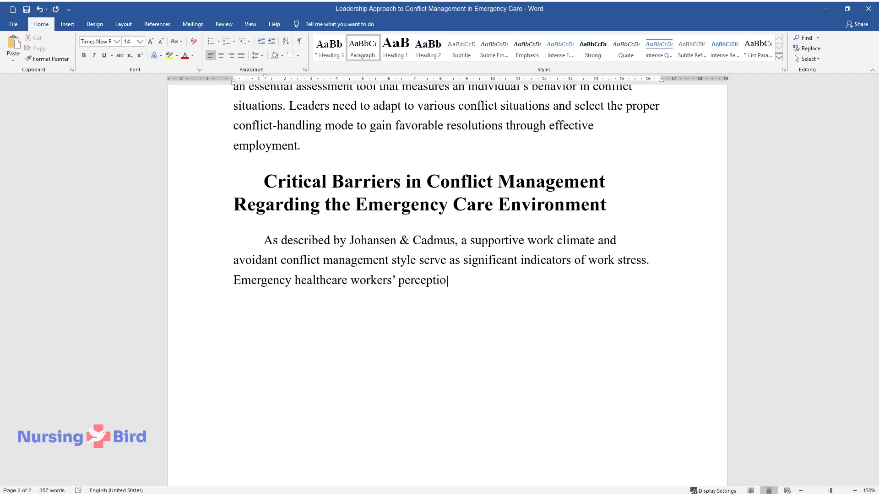
pyautogui.write(' work climate and ')
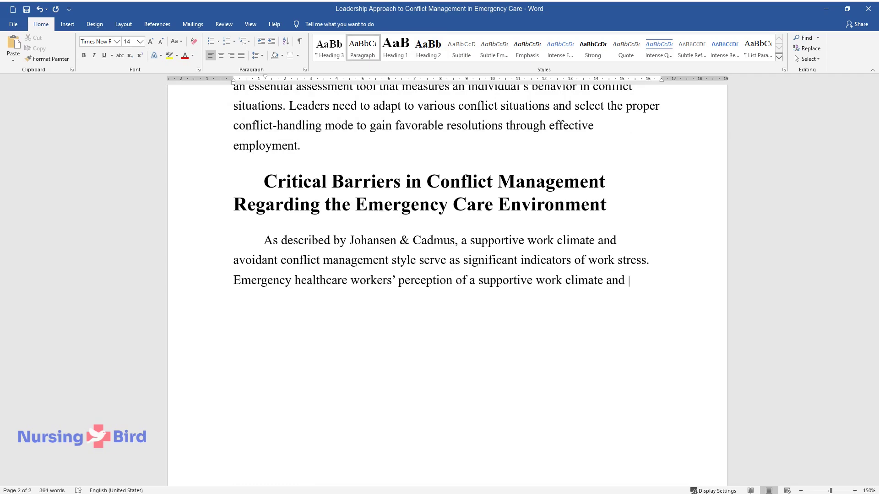
pyautogui.write('their approach to conflict resoluti')
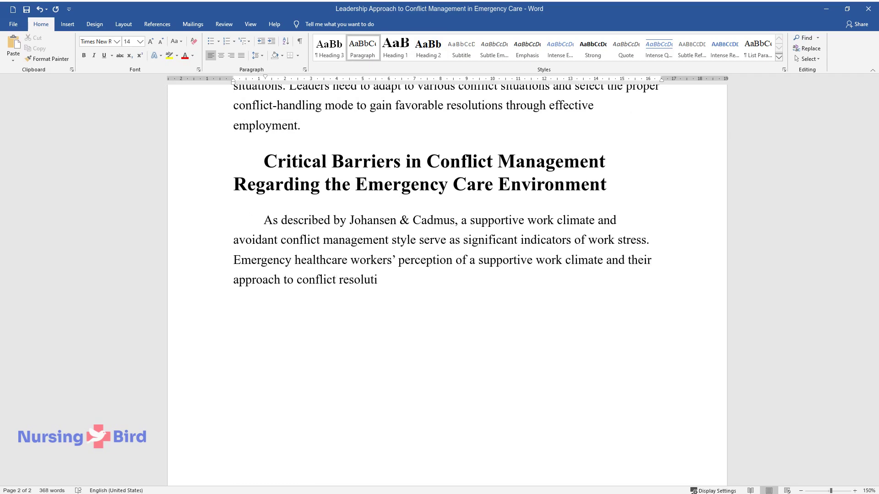
pyautogui.write('on might be linked to their work stress experience. Emergency nurses e')
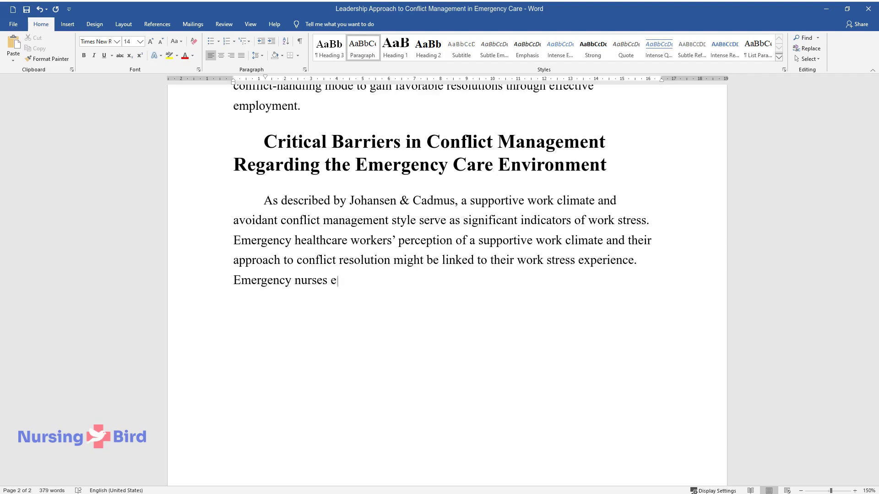
pyautogui.write('xperience a lack of organizational ')
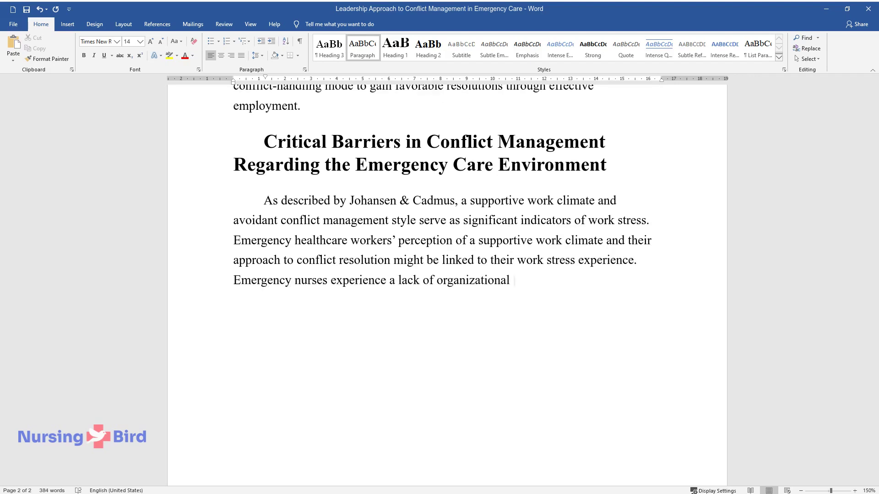
pyautogui.write('support and an increased work stress')
pyautogui.write(' level and, therefore, require conf')
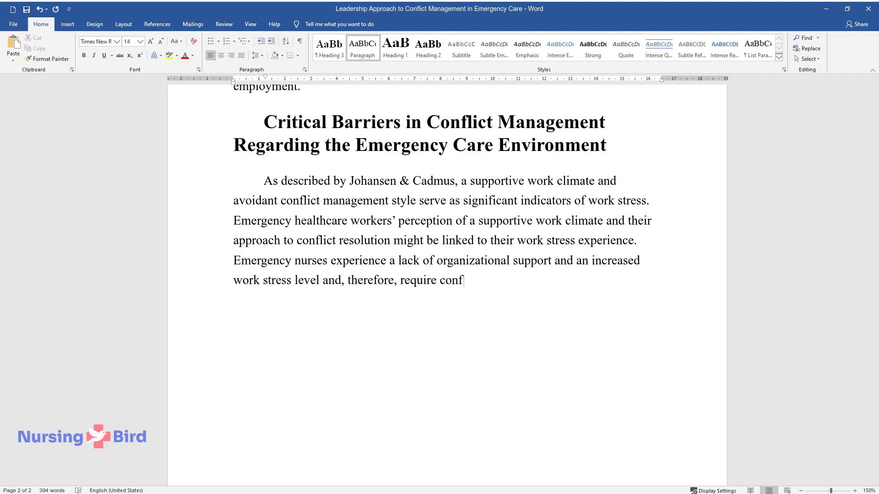
pyautogui.write('lict management skills training. Le')
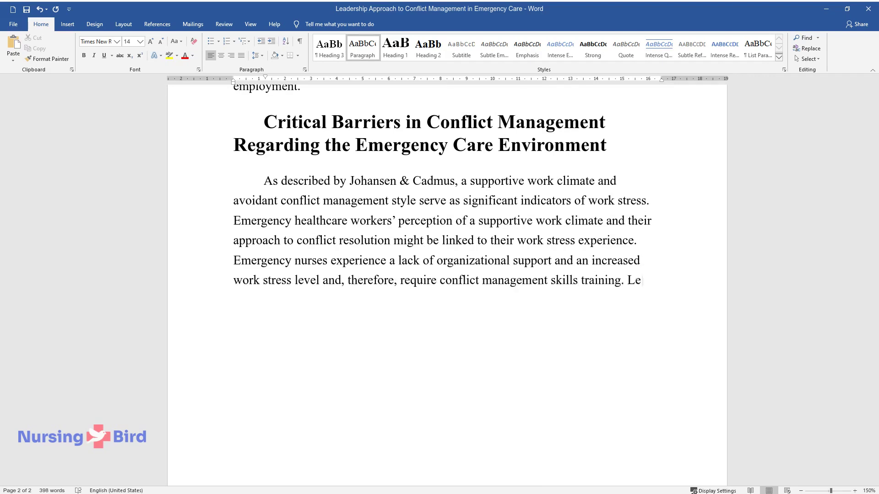
pyautogui.write('adership development in healthcare')
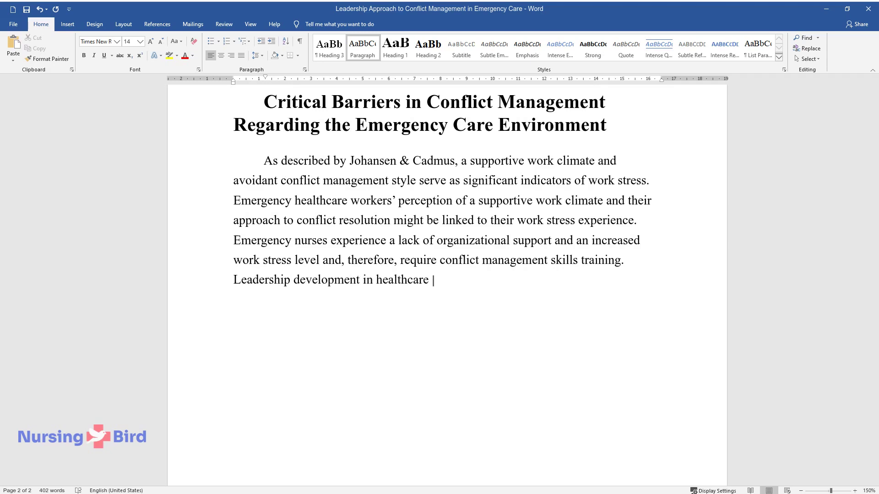
pyautogui.write(' is necessary to navigate the sector')
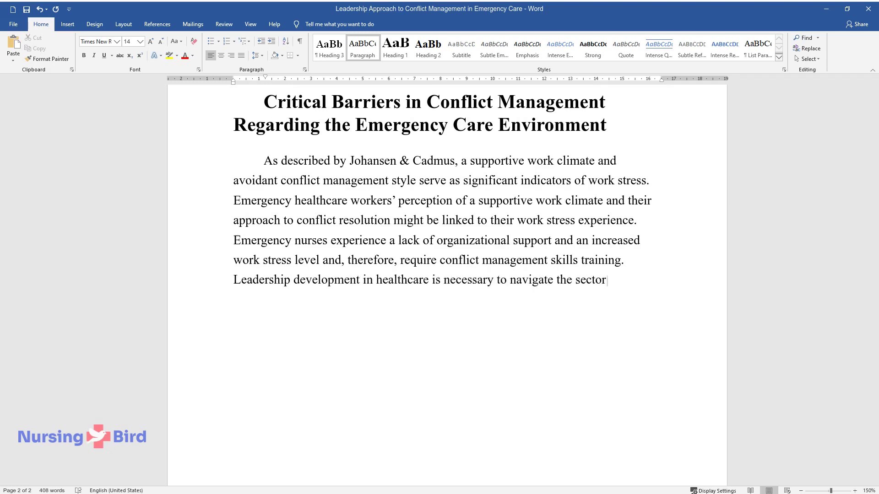
pyautogui.write(' through the complex set of interacting factors and lead critical changes for efficient healthcare delive')
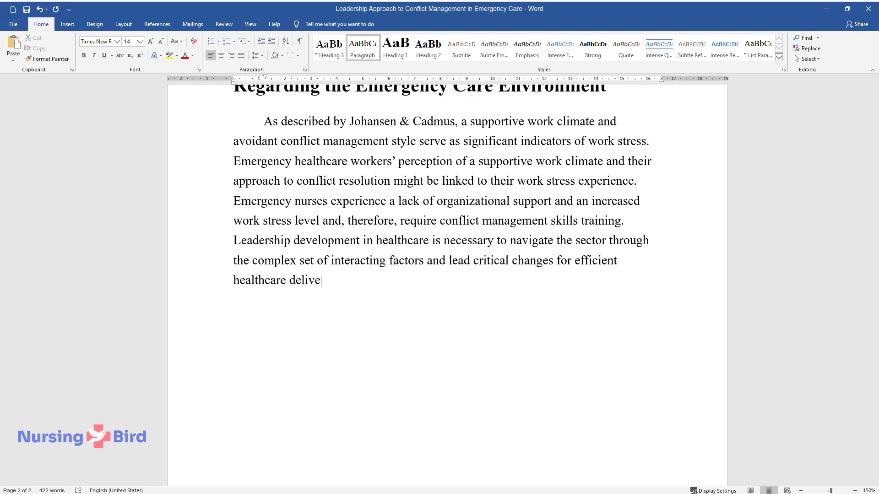
pyautogui.write('ry.')
pyautogui.press('Return')
# Type the 'Conclusion' heading and its paragraph on emergency care challenges and leadership's role.
pyautogui.write('Conclusion')
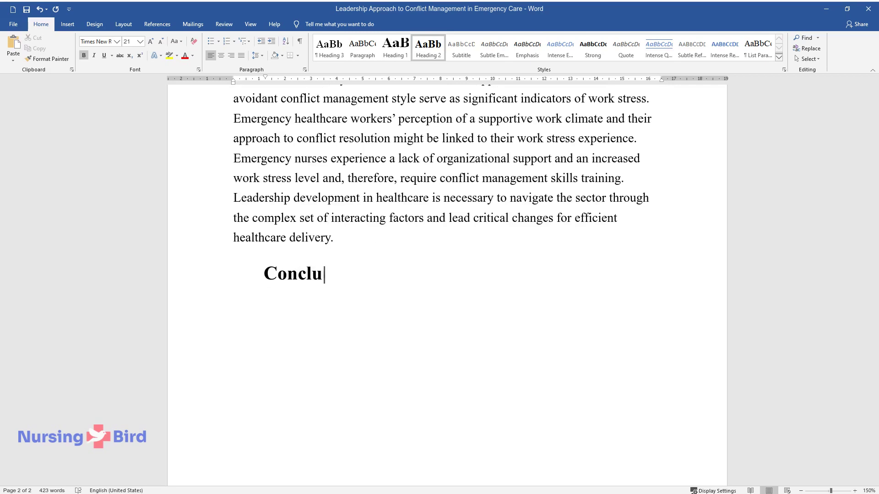
pyautogui.press('Return')
pyautogui.write('The emer')
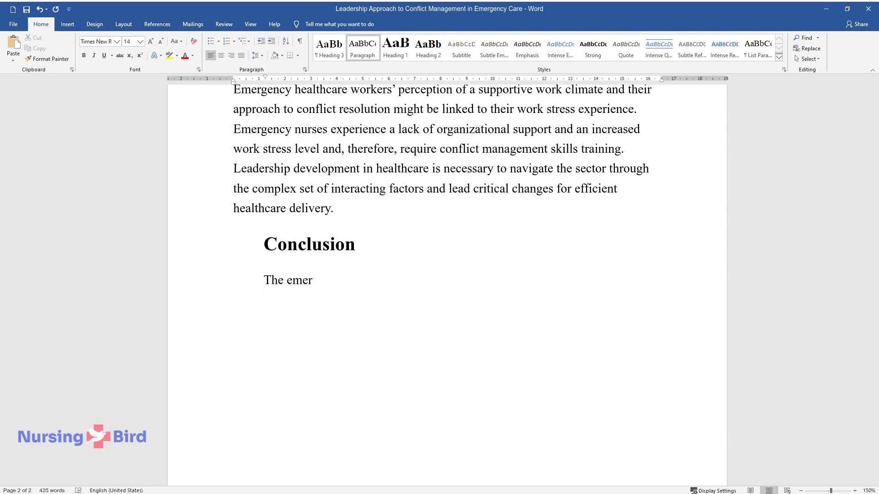
pyautogui.write('gency care setting poses ongoing ch')
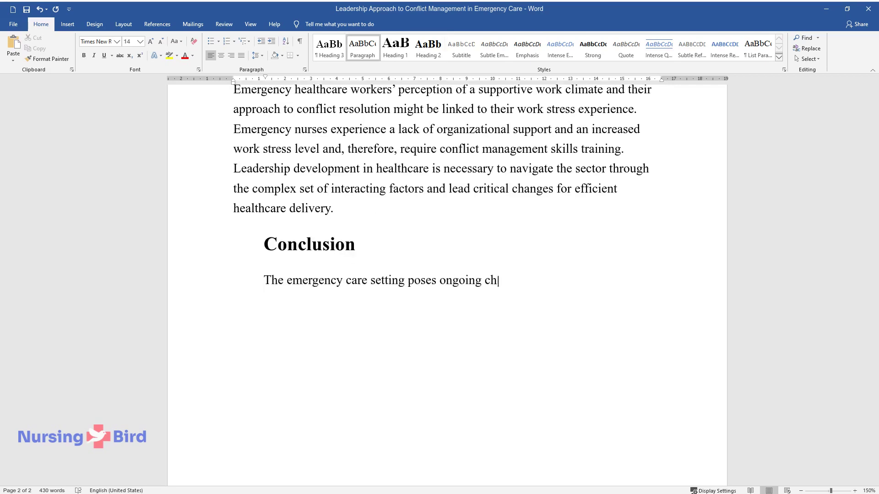
pyautogui.write('allenges that affect the medical profession')
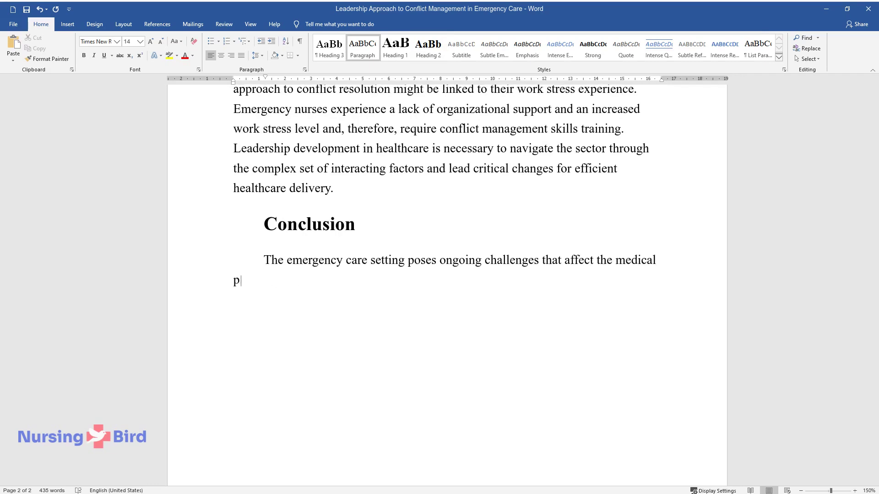
pyautogui.write('als, as well as the patients. The regular pressure of intense clinical')
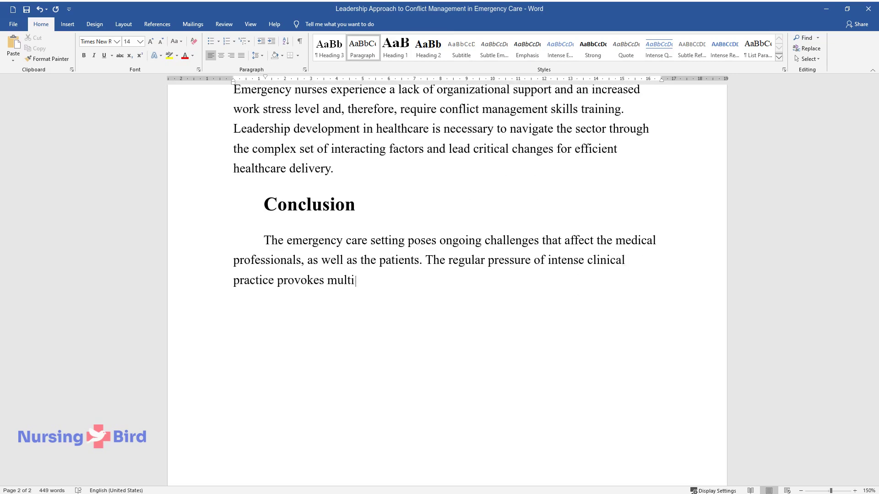
pyautogui.write('ple conflicts in the medical enviro')
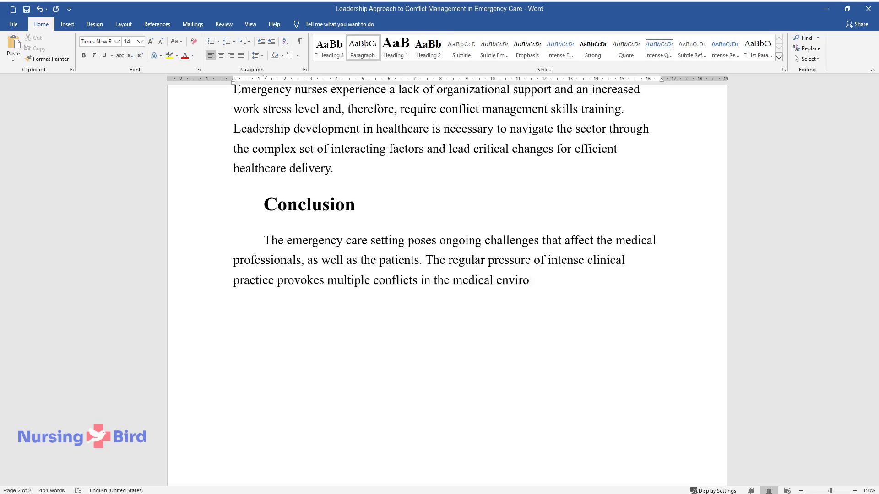
pyautogui.write('nment. This research highlighted the role of leadership strategies an')
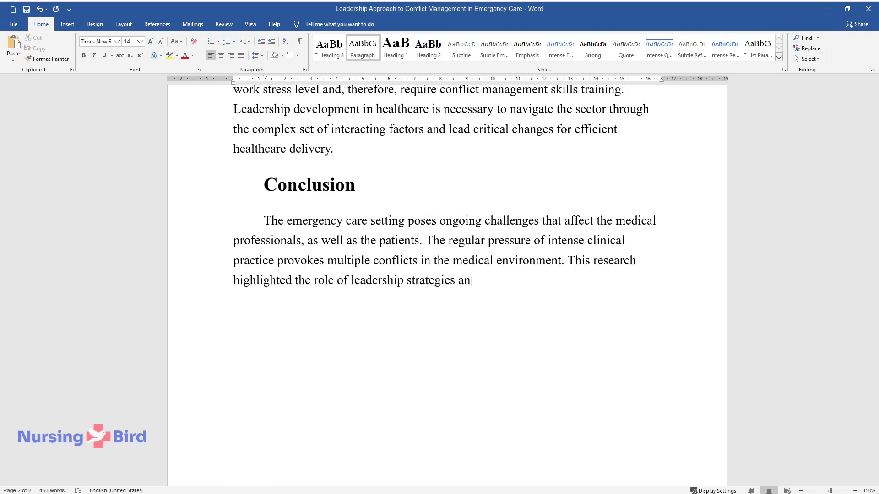
pyautogui.write('d methods to assist in conflict man')
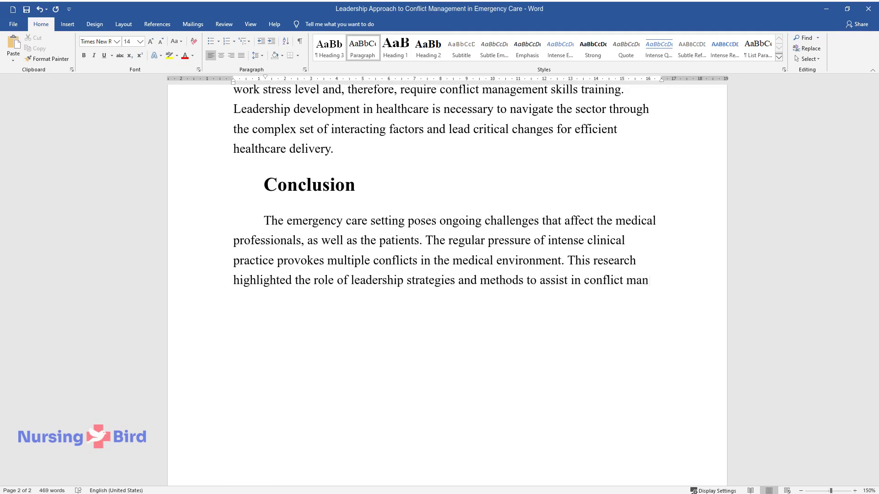
pyautogui.write('agement. An effective leadership s')
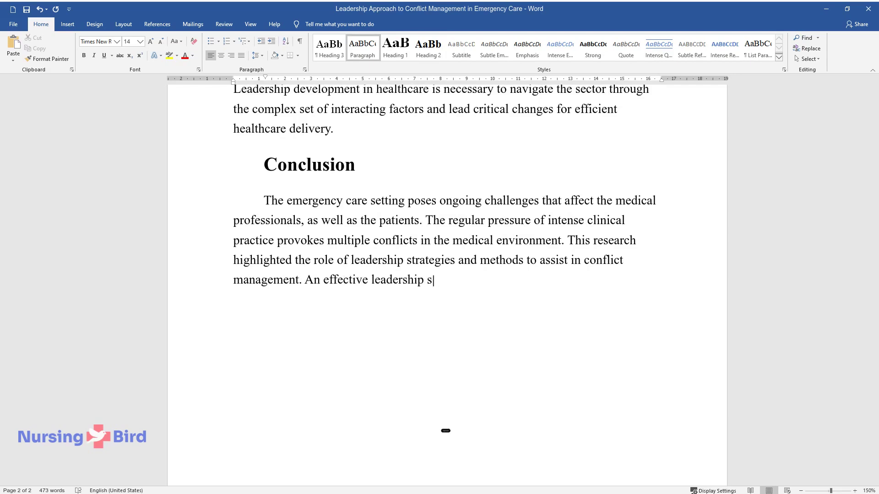
pyautogui.write('trategy is crucial for leading and ')
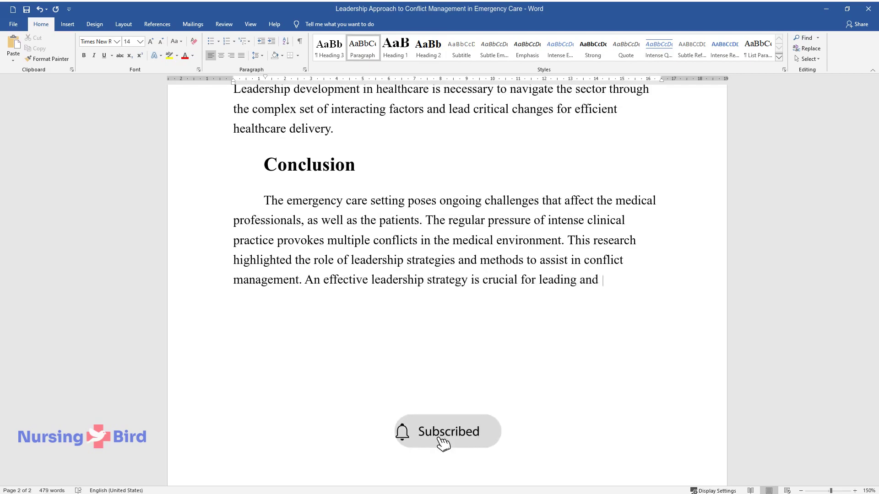
pyautogui.write('promoting changes at all medical system levels to fulfill th')
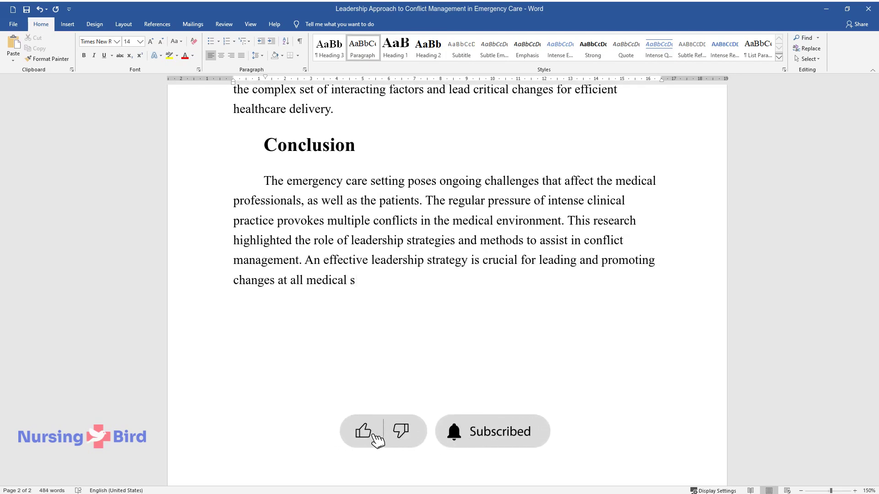
pyautogui.write('e essential reforms in healthcare')
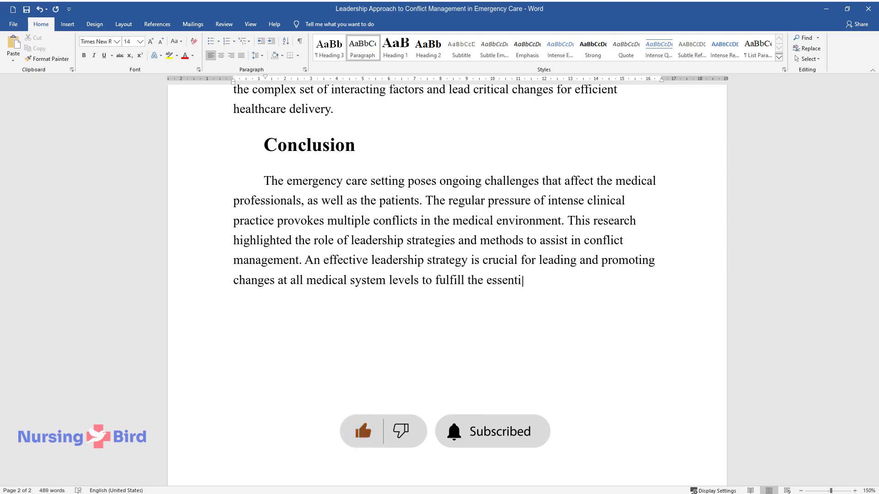